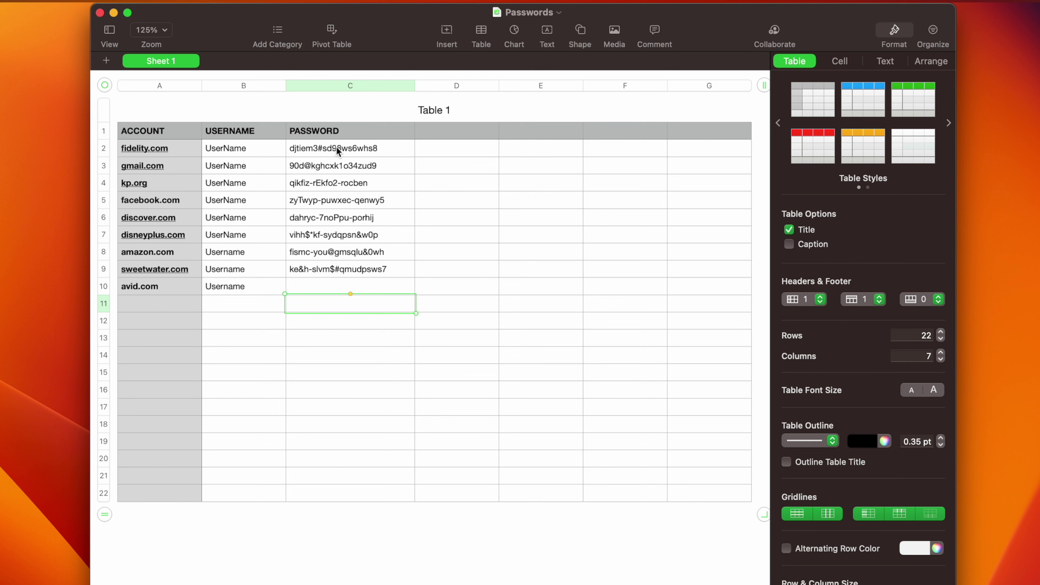
Select password cell C2 in Table 1 of the Passwords spreadsheet.
left_click(337, 148)
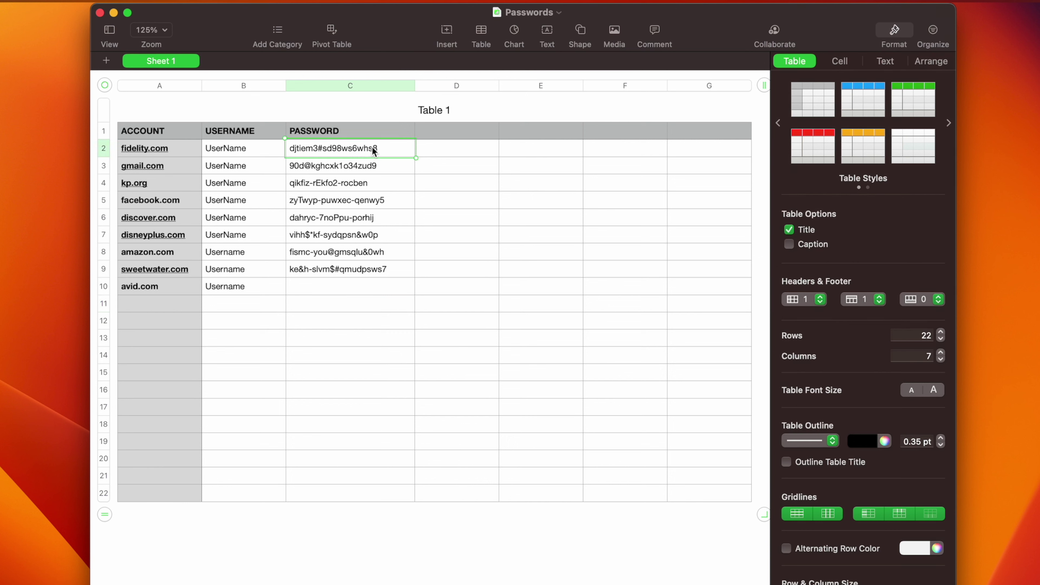
Give cell C2 a black colour fill to hide its password.
left_click(840, 61)
left_click(840, 185)
left_click(844, 202)
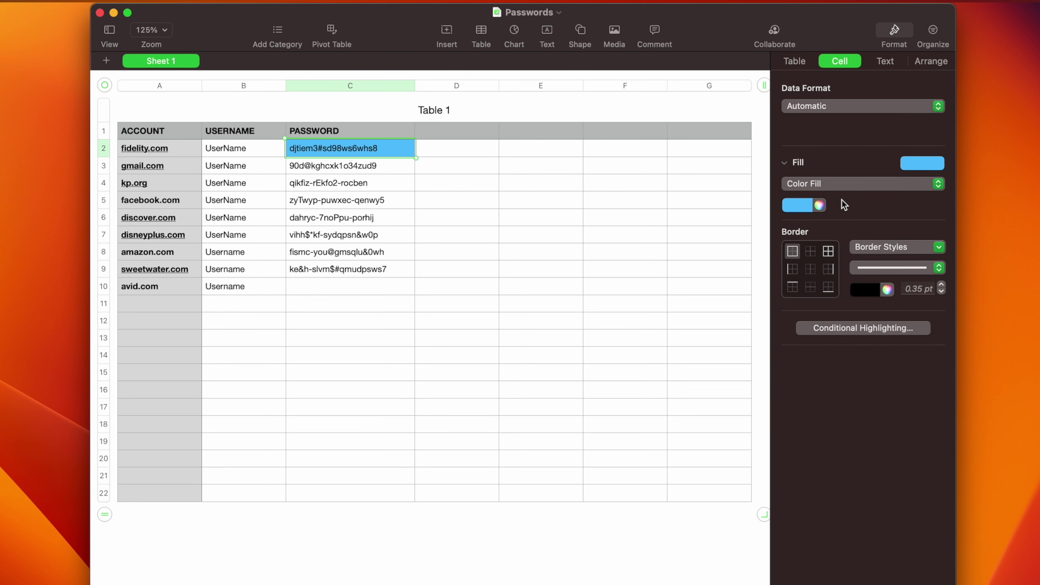
left_click(796, 205)
left_click(842, 294)
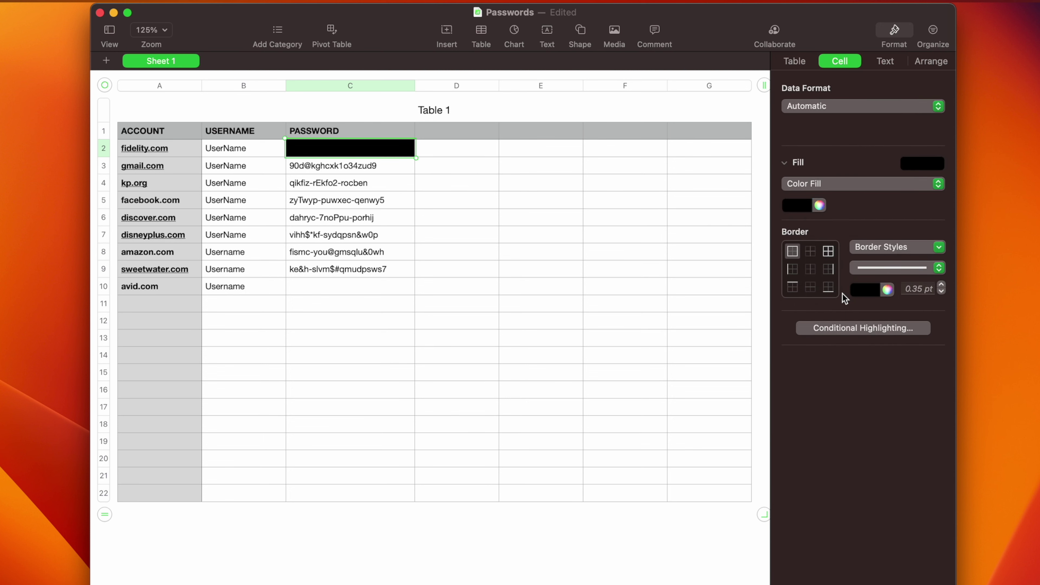
Fill cells C3 through C9 with black, then follow the sweetwater.com link.
left_click(331, 167)
left_click(325, 270, "shift")
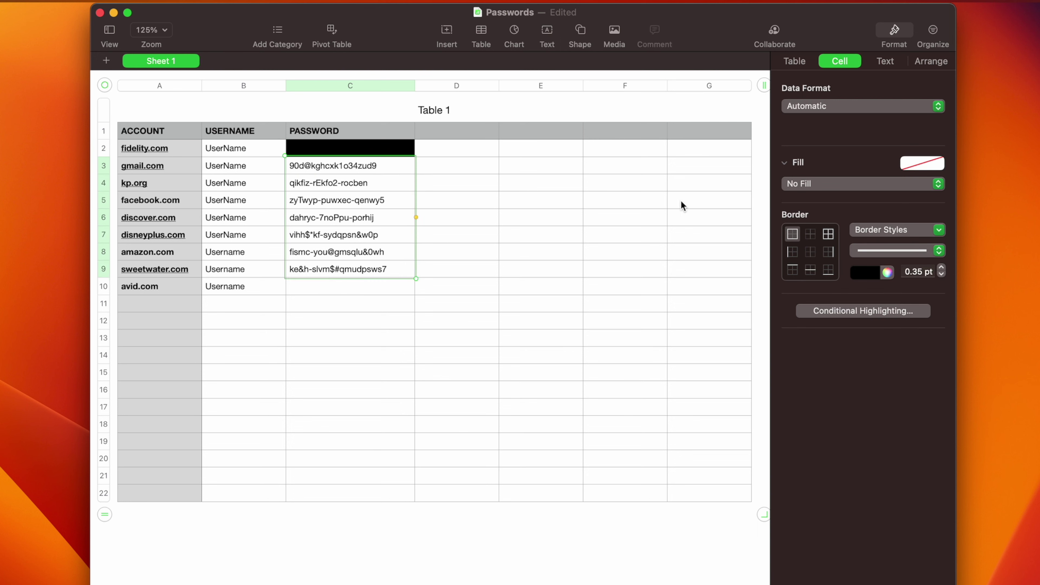
left_click(839, 184)
left_click(833, 202)
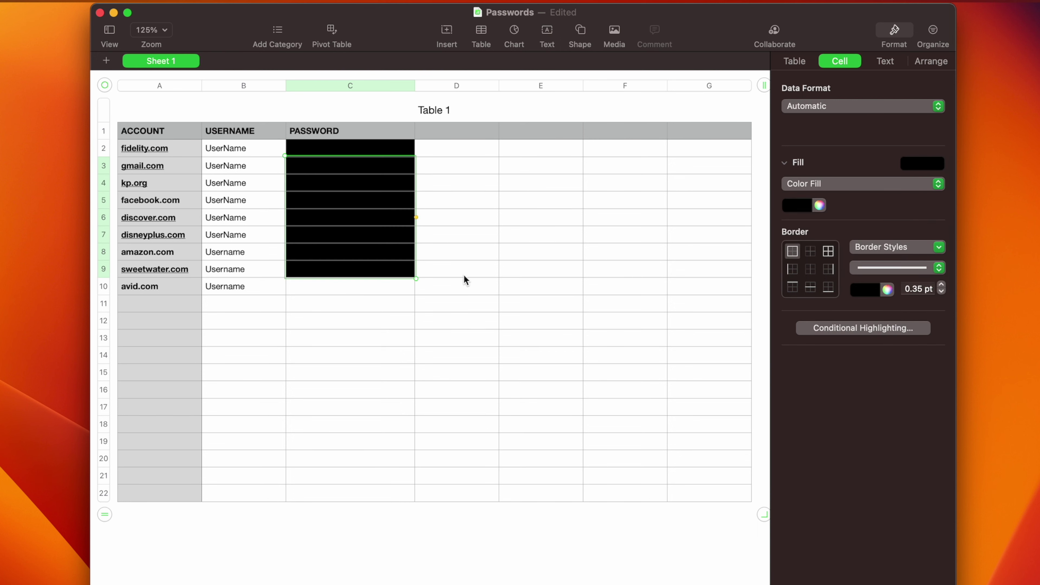
left_click(344, 269)
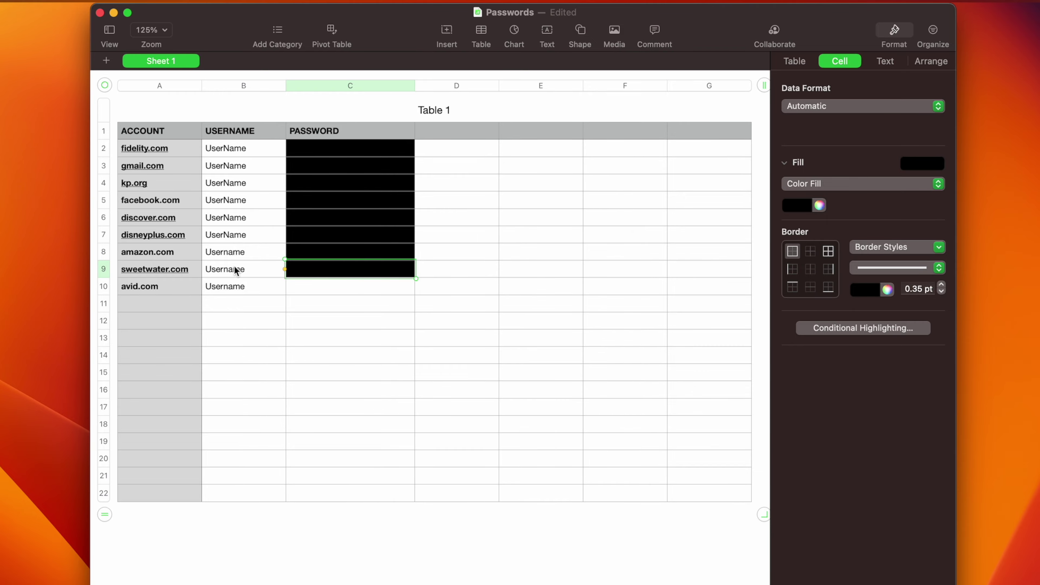
left_click(157, 269)
Fill Sweetwater's sign-in form with the account e-mail and saved password, then close Chrome.
mouse_move(796, 82)
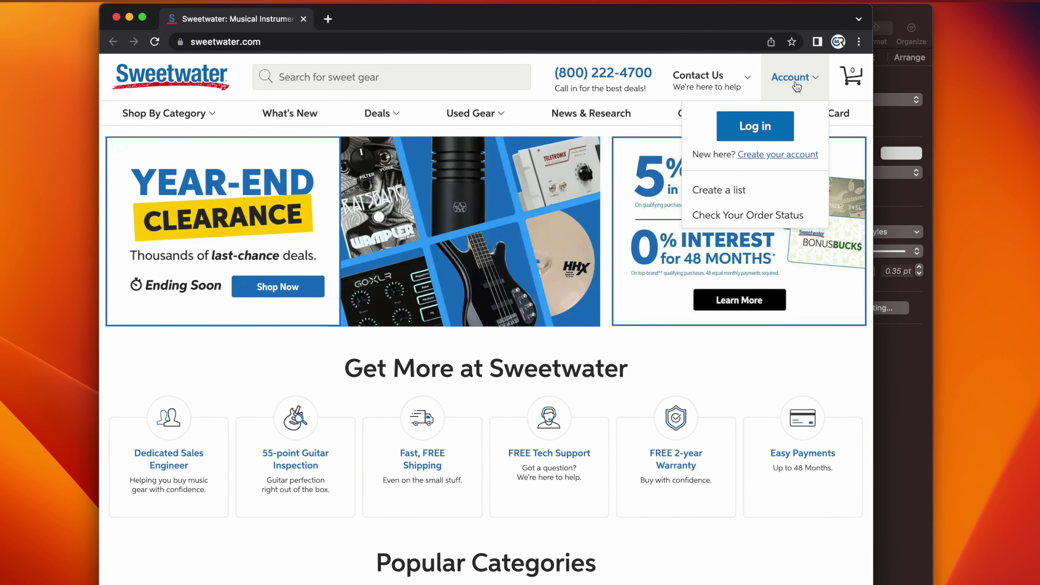
left_click(755, 125)
key("Tab")
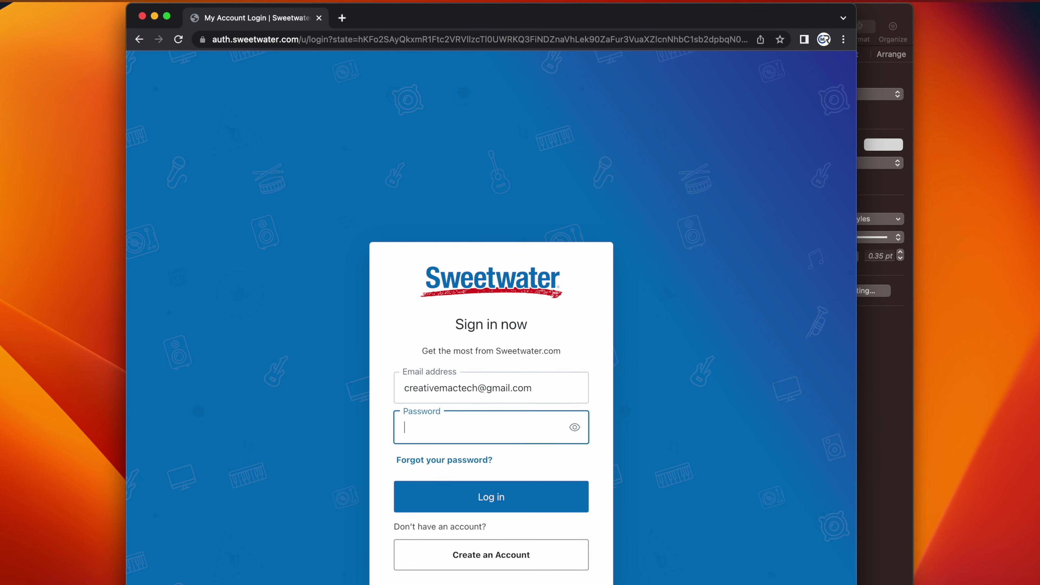
key("super+v")
left_click(142, 16)
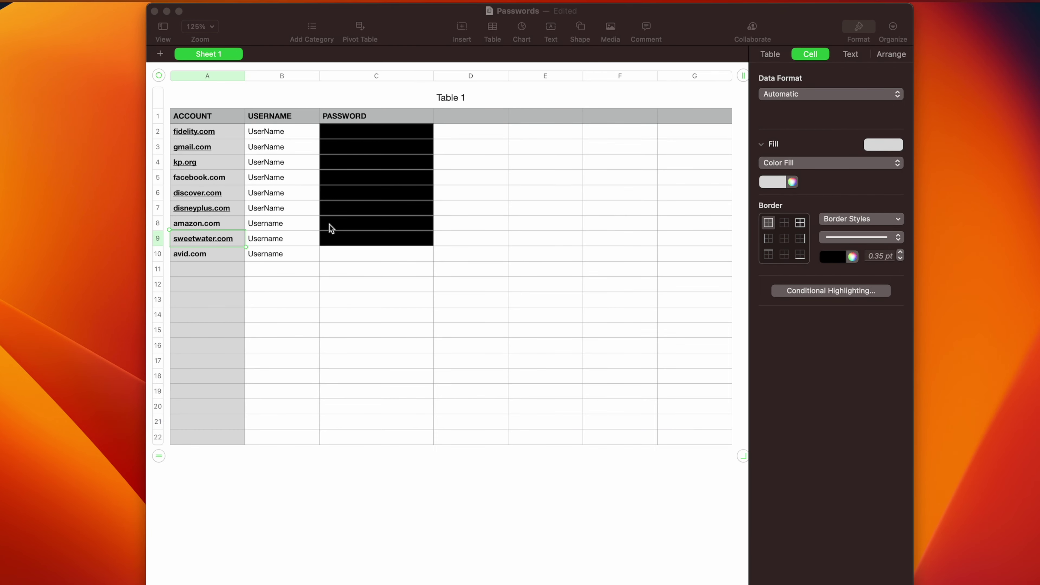
left_click(382, 269)
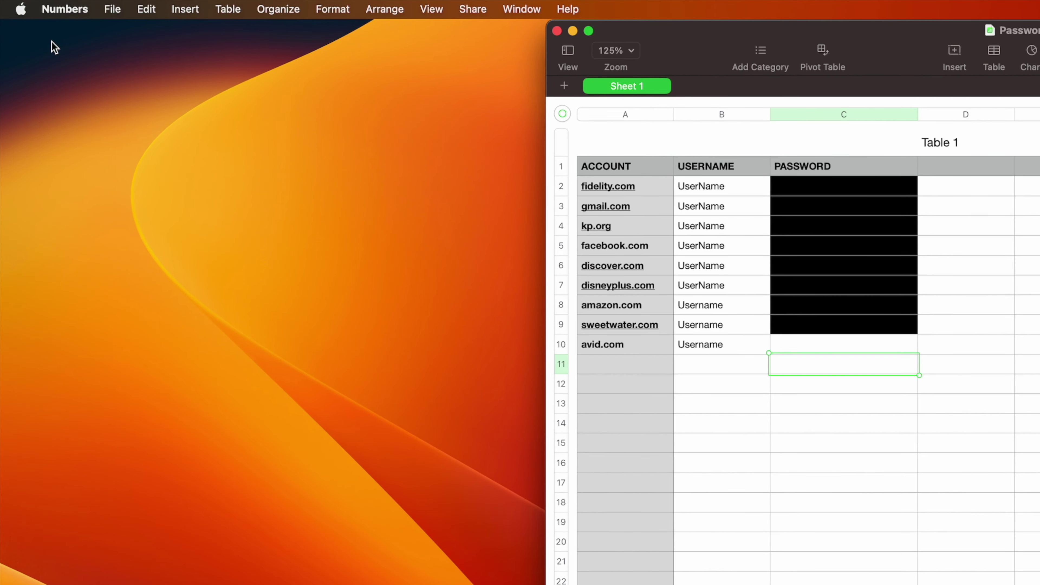
Open the Passwords pane in System Settings and unlock it with the login password.
left_click(20, 11)
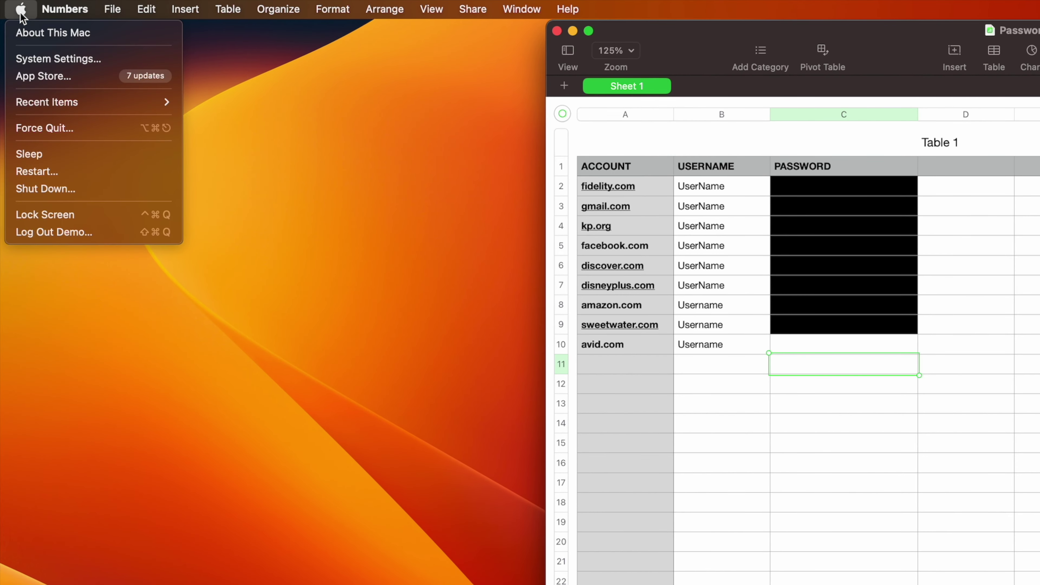
left_click(69, 58)
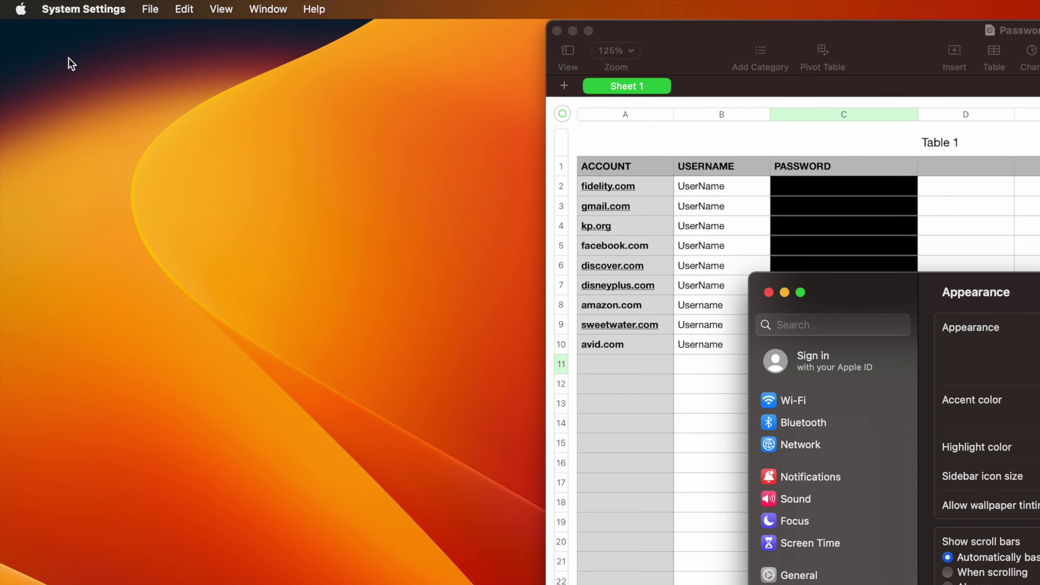
scroll(623, 446, "down", 10)
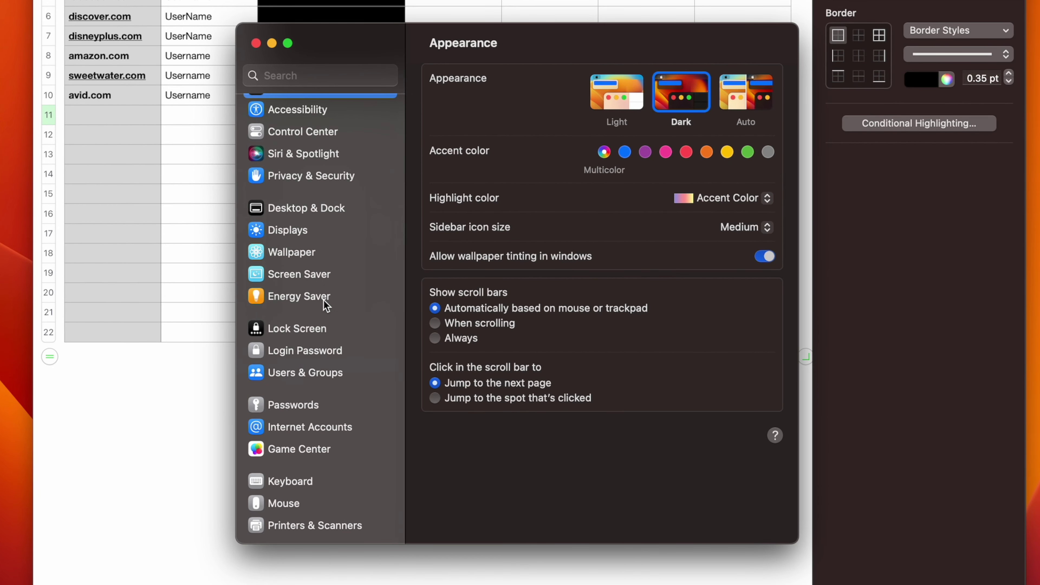
left_click(318, 399)
type("••••••••")
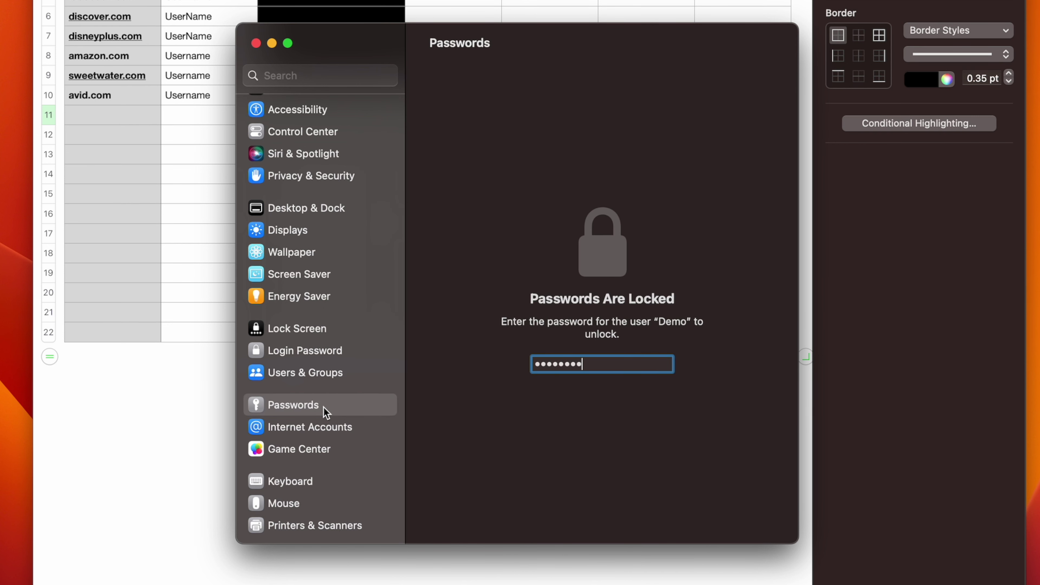
key("Return")
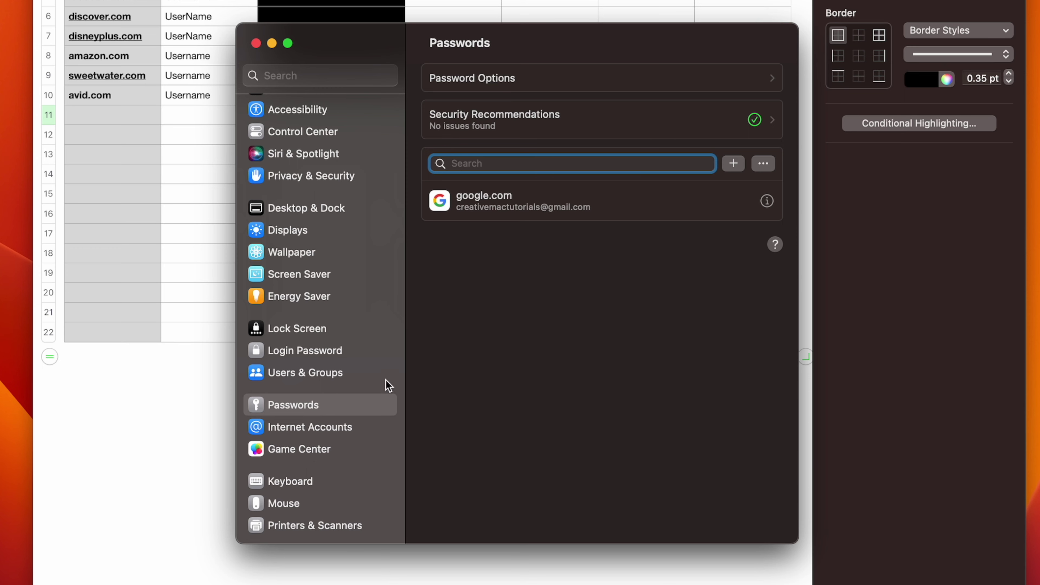
Generate and copy a strong password, cancel the new entry and close System Settings.
left_click(733, 163)
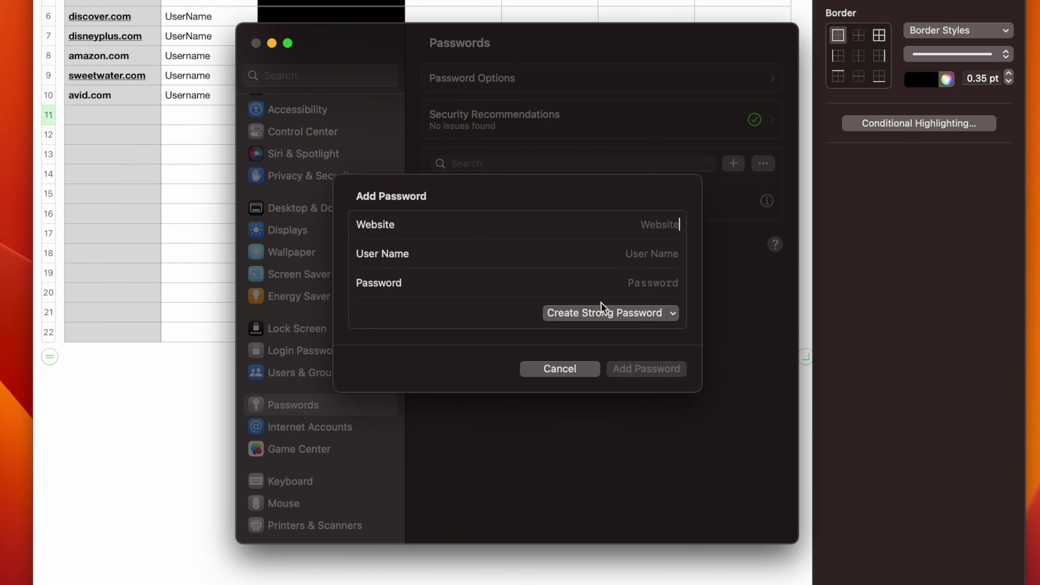
left_click(616, 316)
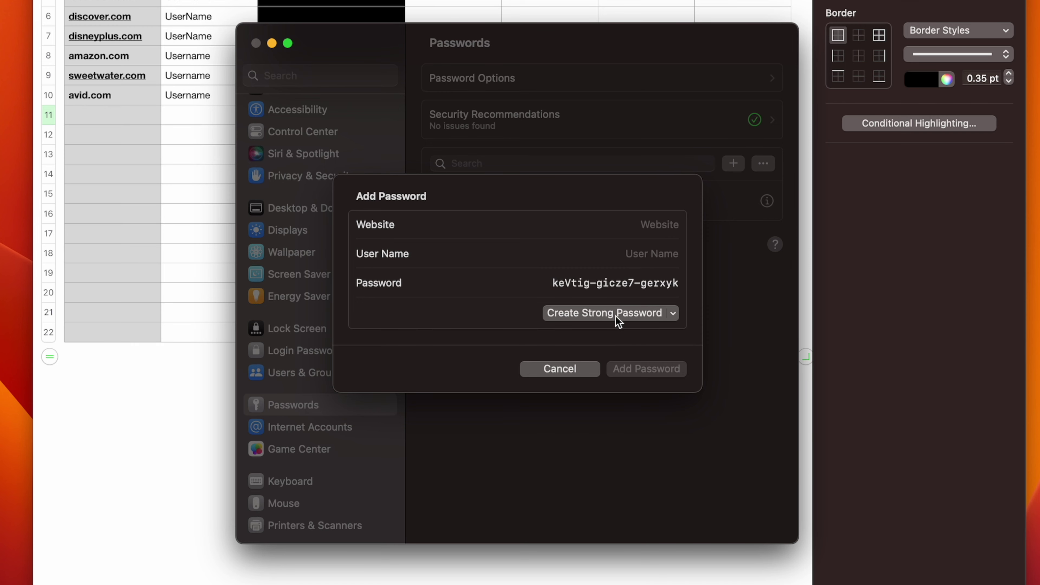
left_click_drag(552, 283, 689, 292)
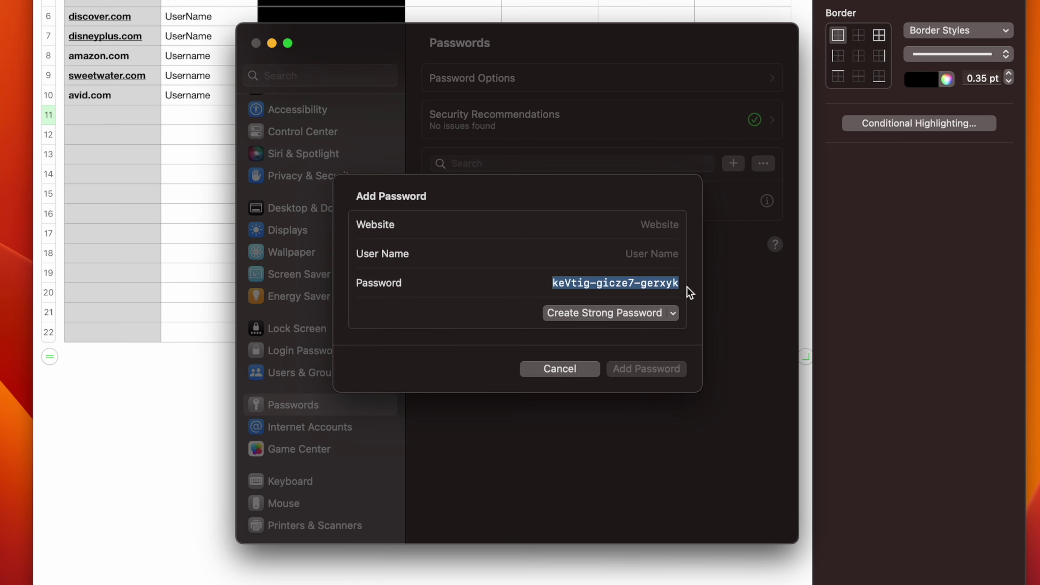
left_click(558, 369)
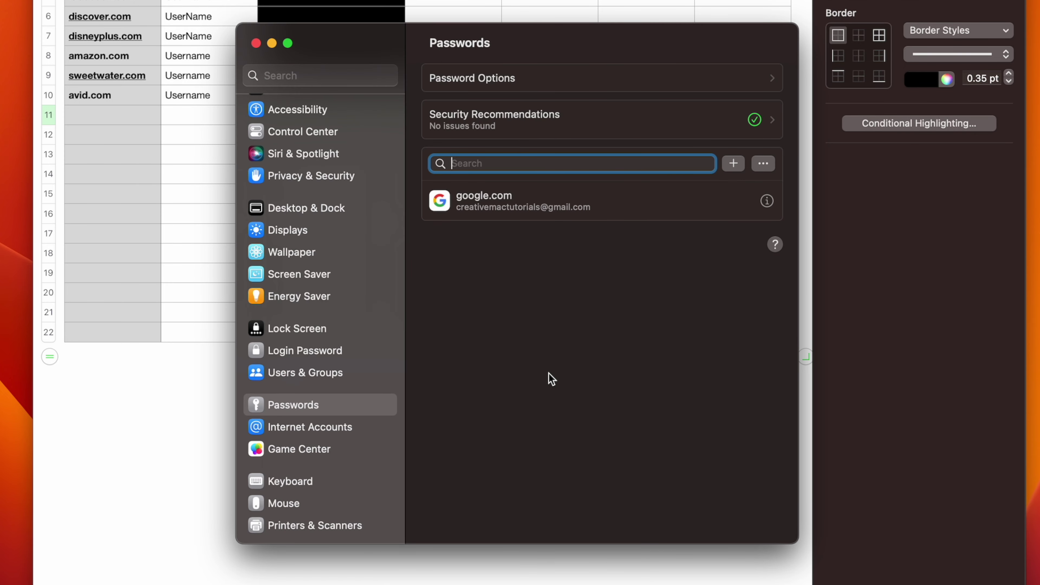
left_click(255, 43)
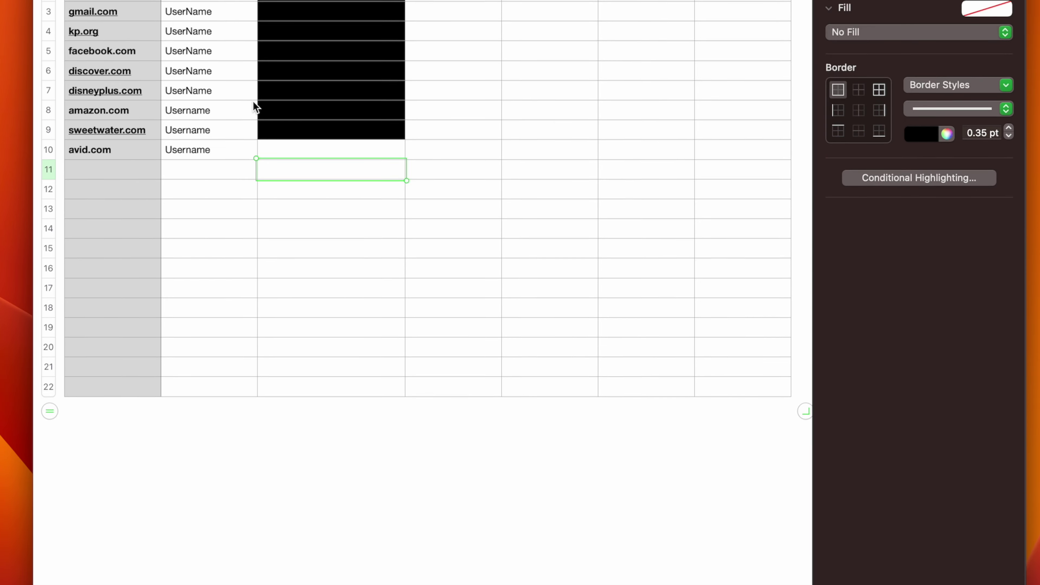
Paste the generated password into C10 and fill that cell black.
left_click(293, 276)
key("super+v")
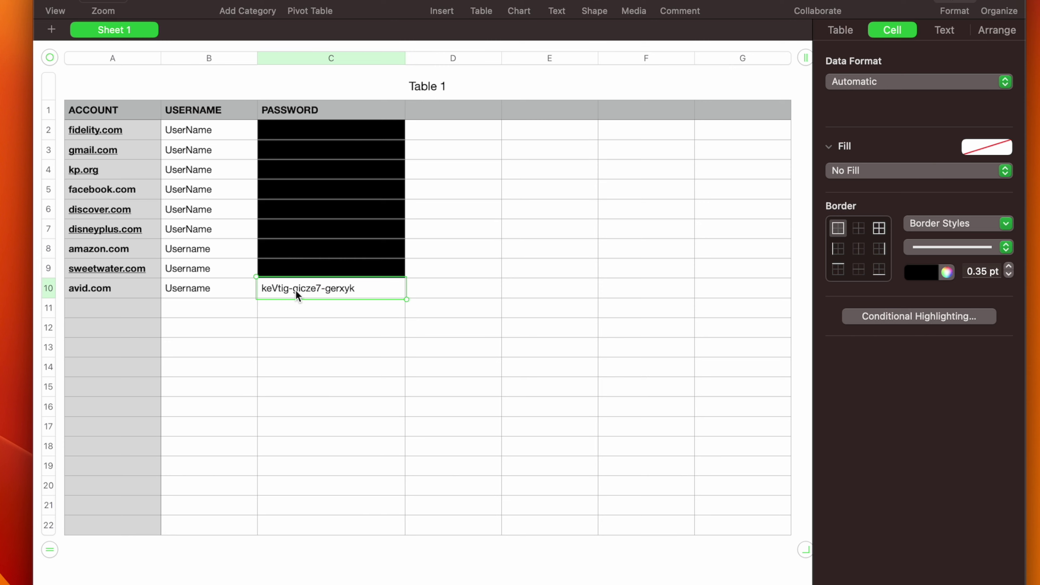
left_click(879, 172)
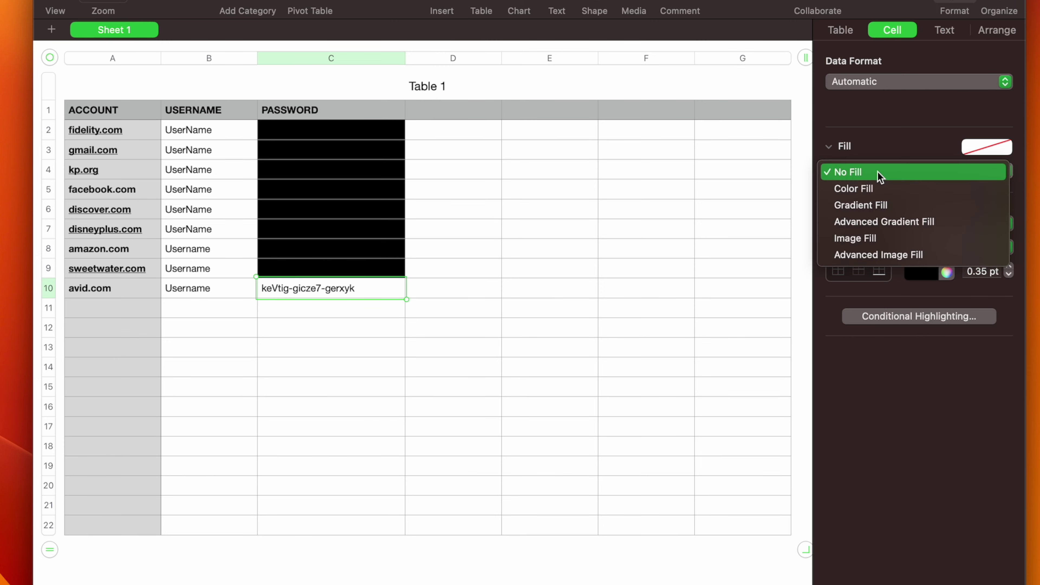
left_click(891, 188)
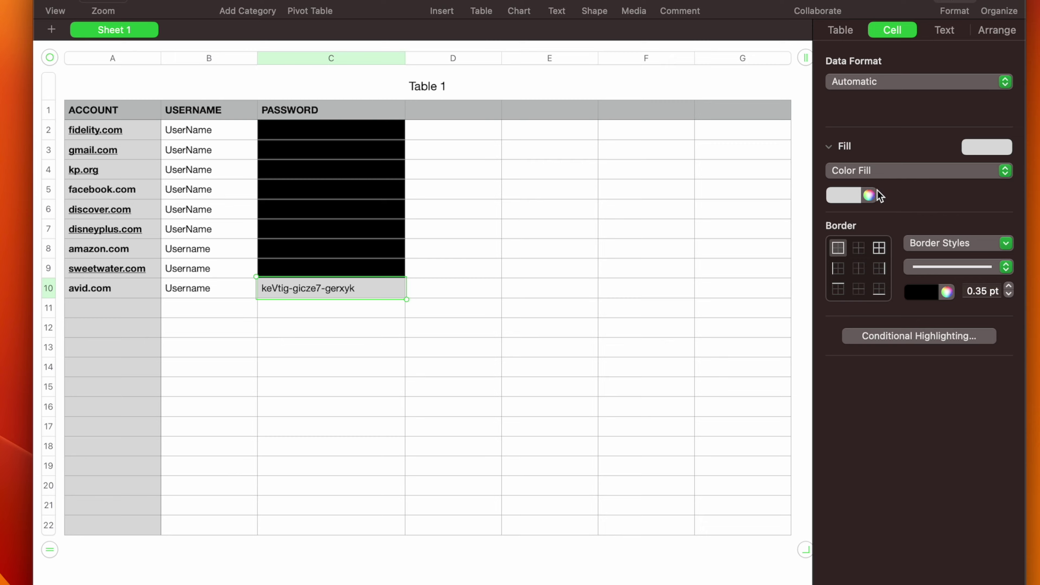
left_click(837, 198)
left_click(879, 302)
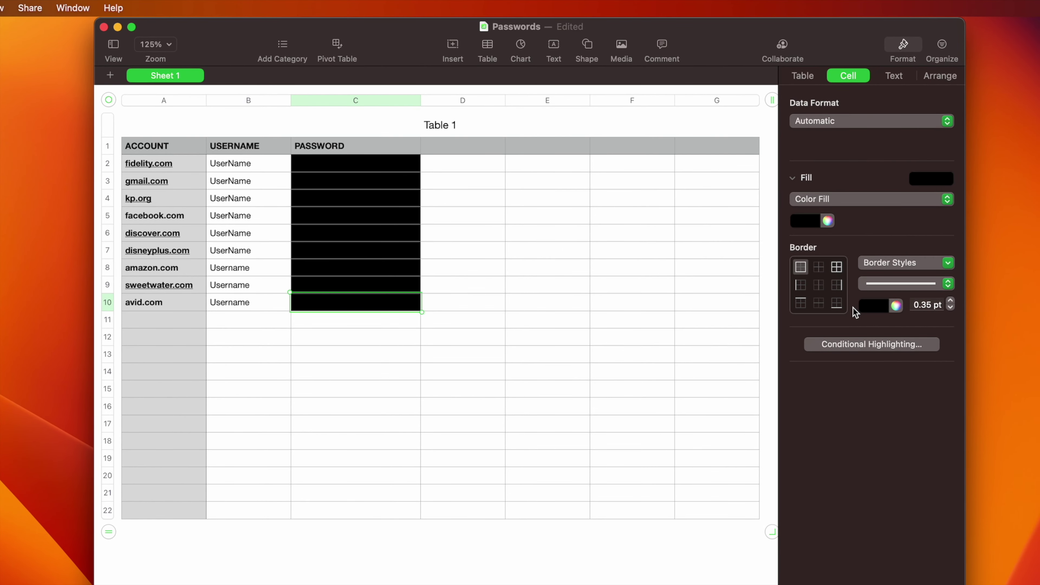
Save the Passwords spreadsheet and quit Numbers.
key("super+s")
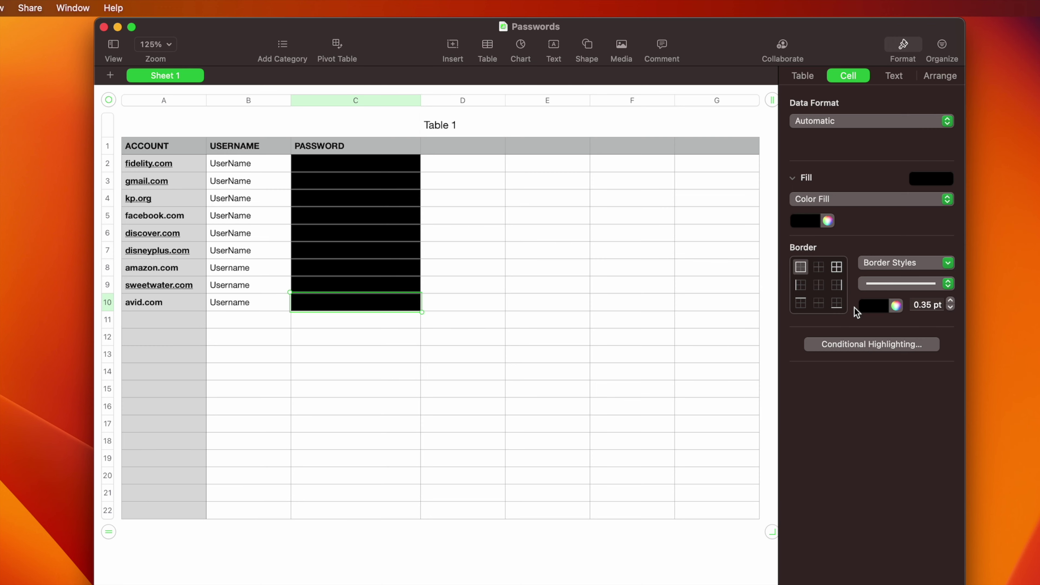
key("super+q")
left_click(854, 139)
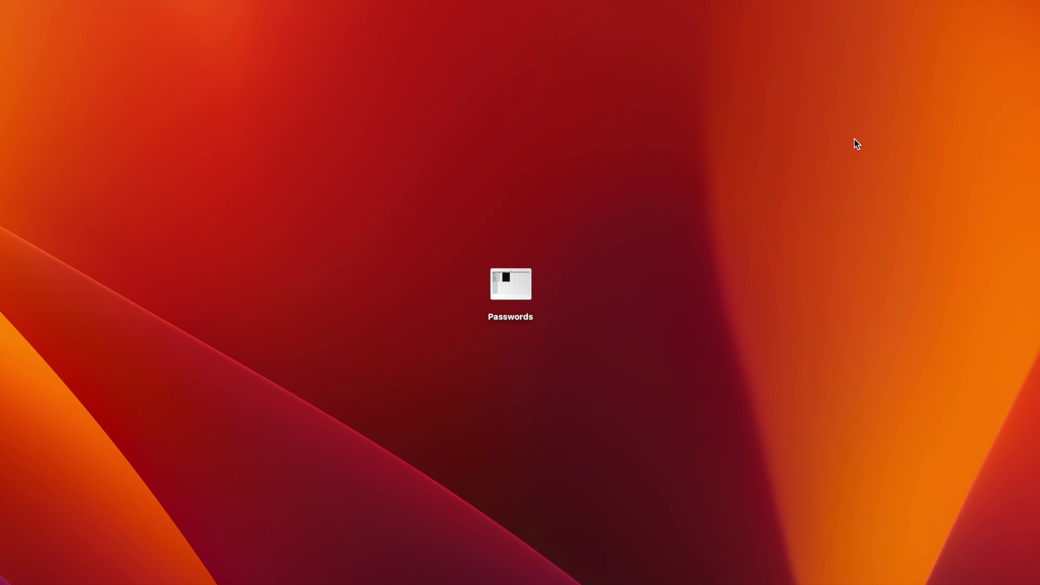
Launch Disk Utility through a Spotlight search for 'disk'.
key("super+space")
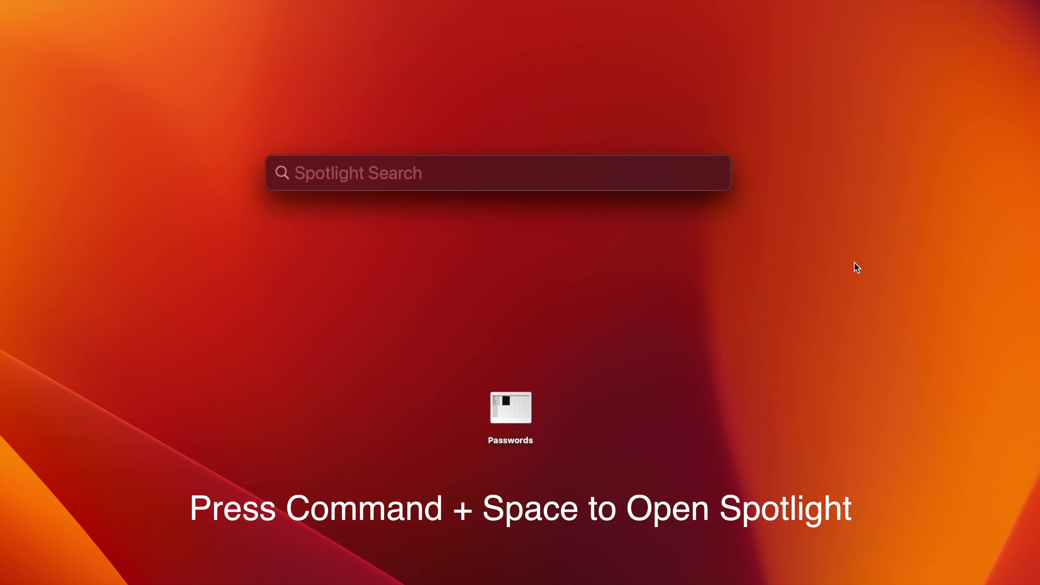
type("disk")
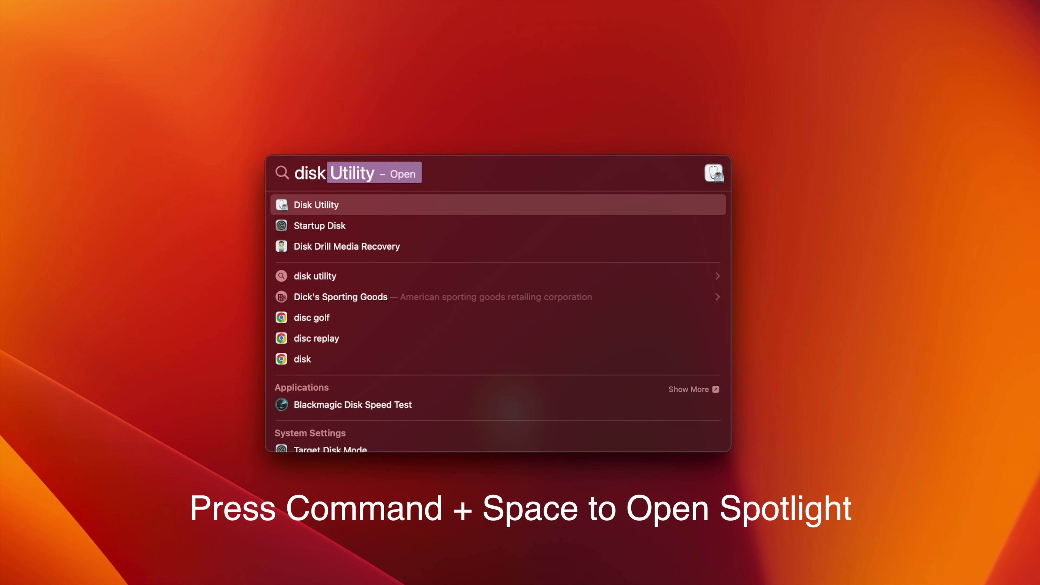
key("Return")
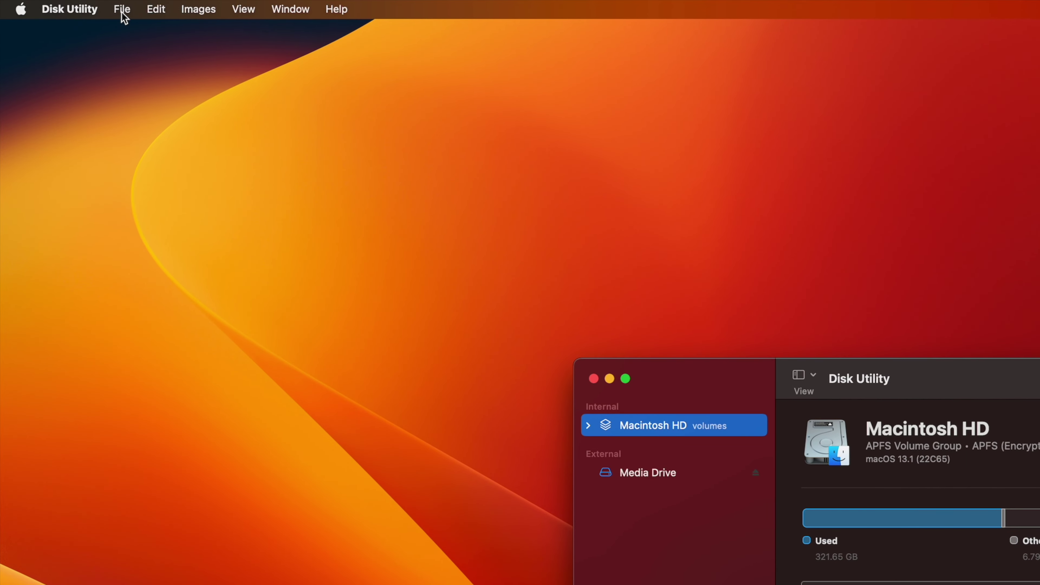
left_click(121, 10)
Create a blank image saved as 'My Passwords' on the Desktop, volume named 'My Passwords'.
mouse_move(129, 32)
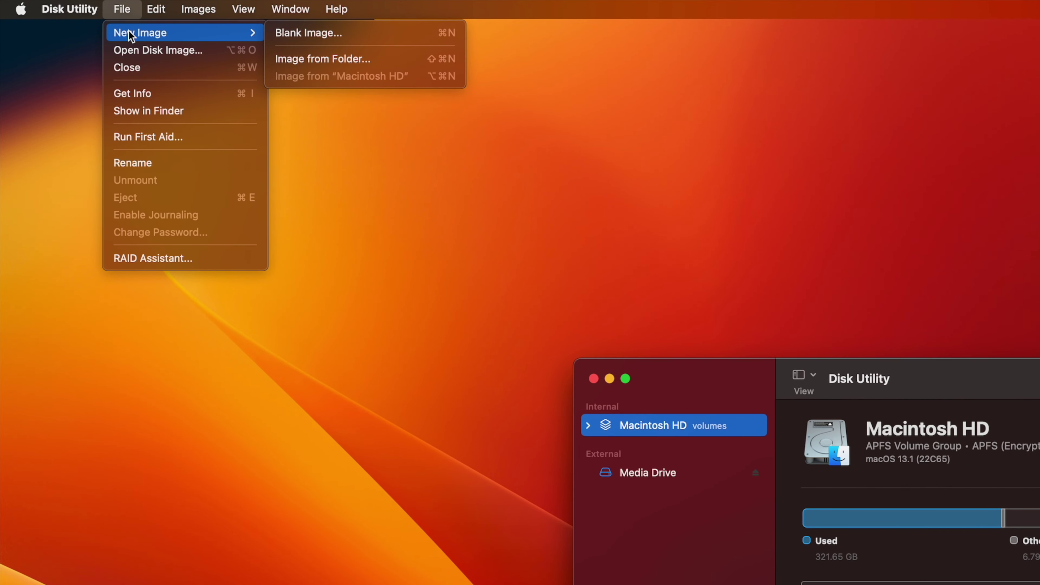
left_click(345, 35)
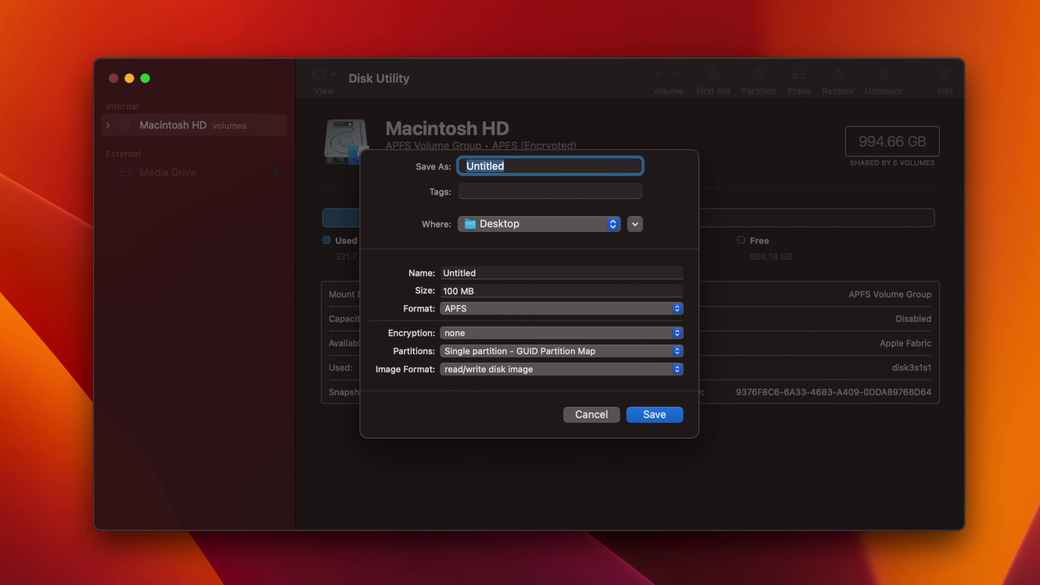
type("My Passwords")
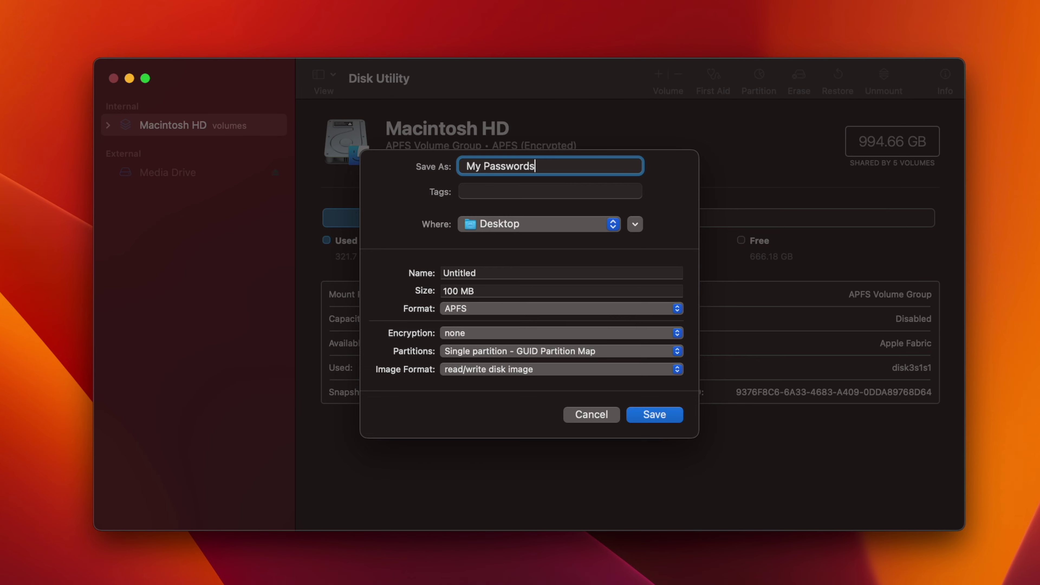
left_click(526, 225)
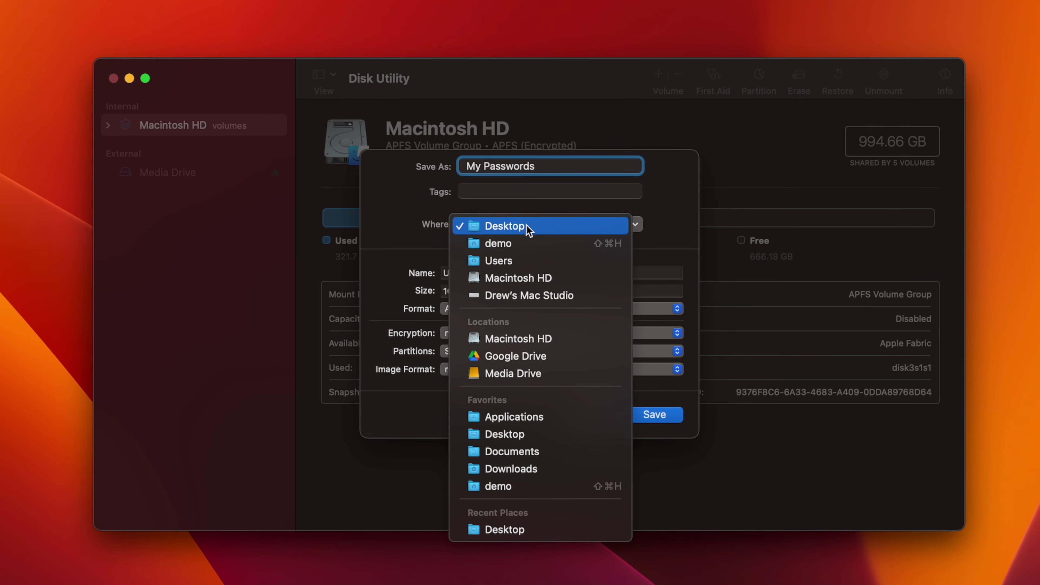
left_click(541, 227)
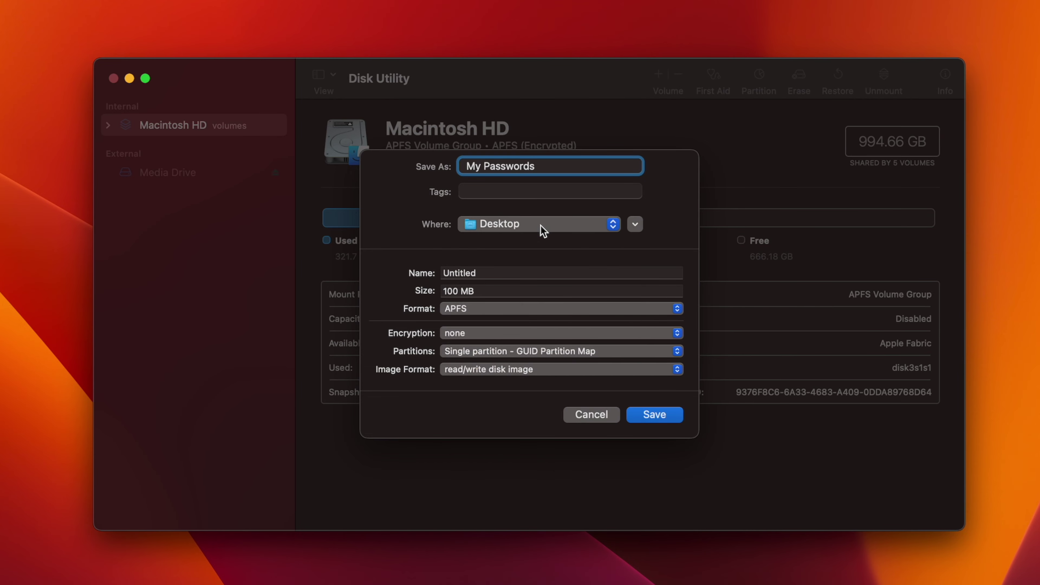
left_click_drag(487, 269, 430, 276)
type("My Passwords")
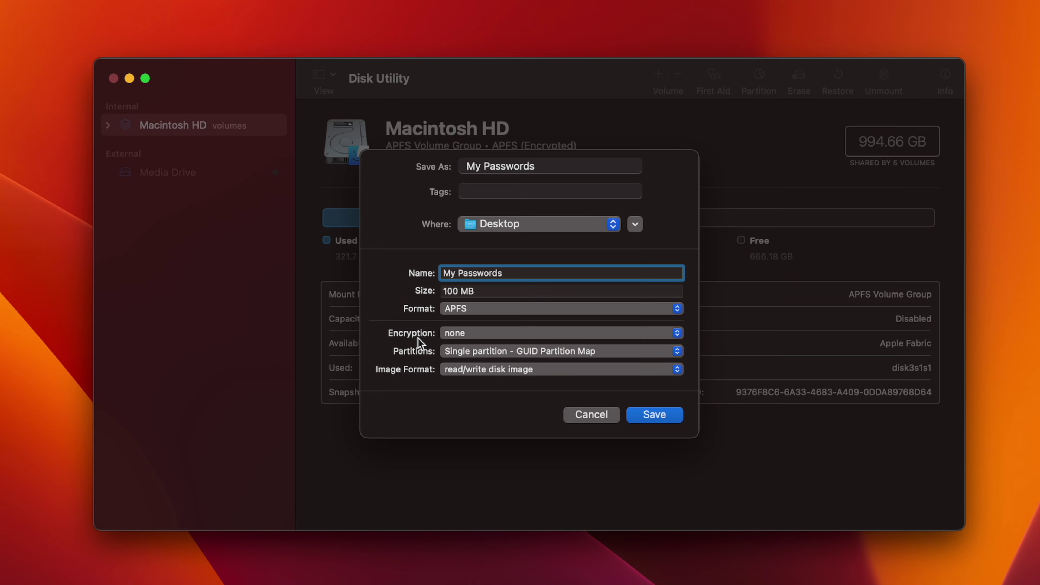
Choose 256-bit AES encryption and enter and verify the image password.
left_click(497, 334)
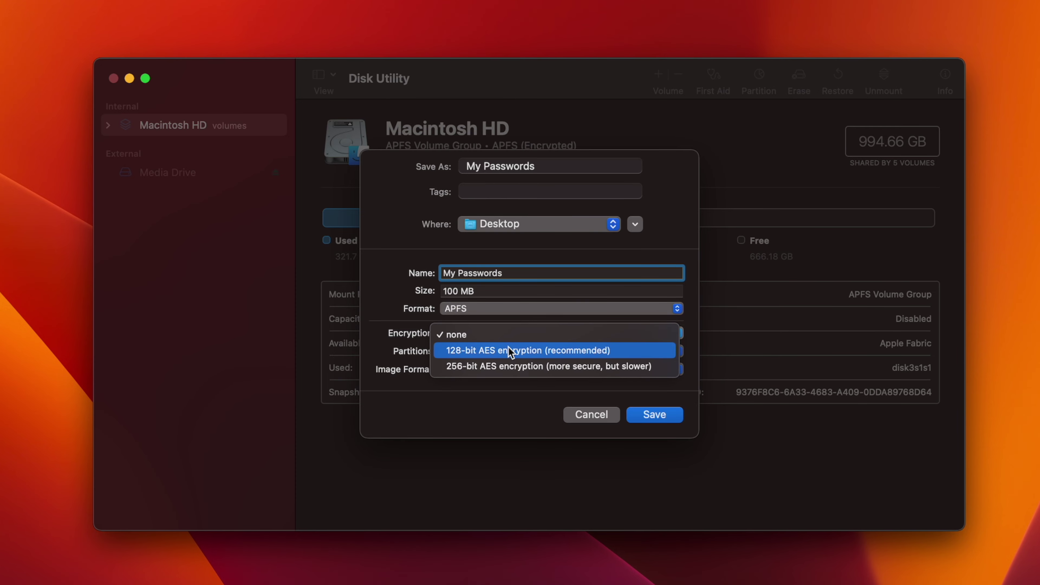
left_click(520, 370)
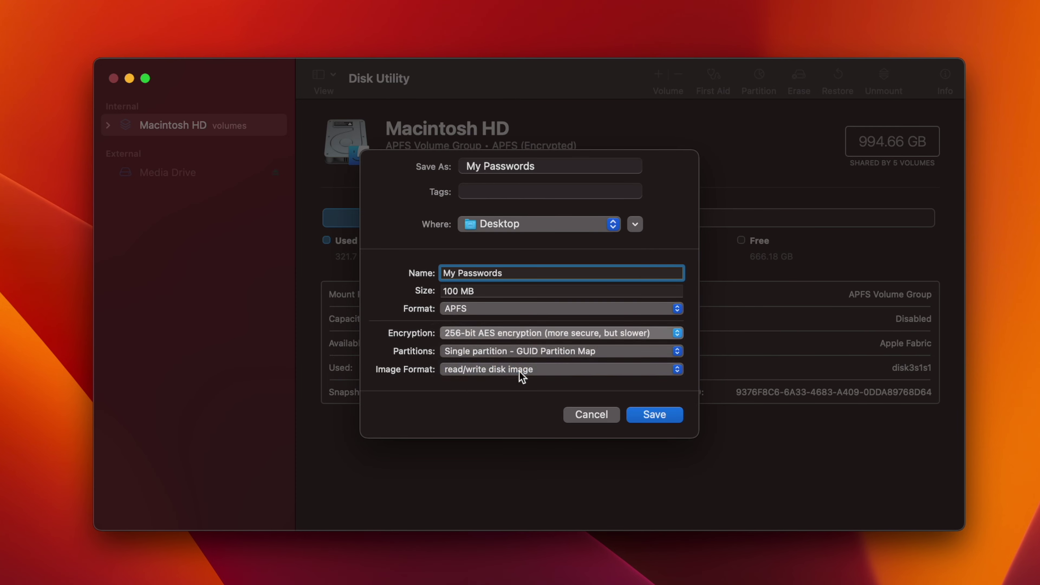
type("••••••")
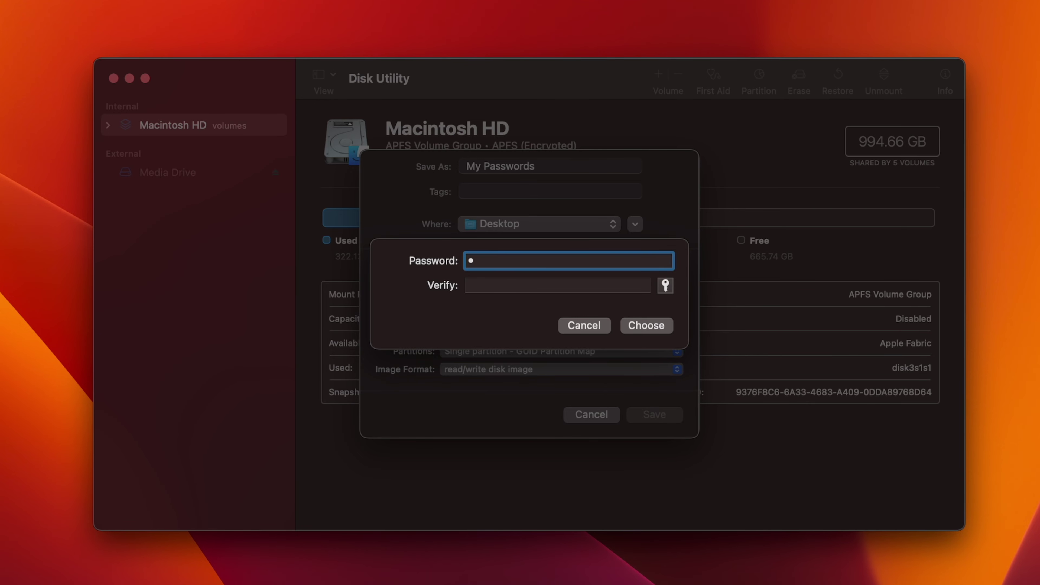
type("••••••••••••")
left_click(494, 285)
type("••••••••••••")
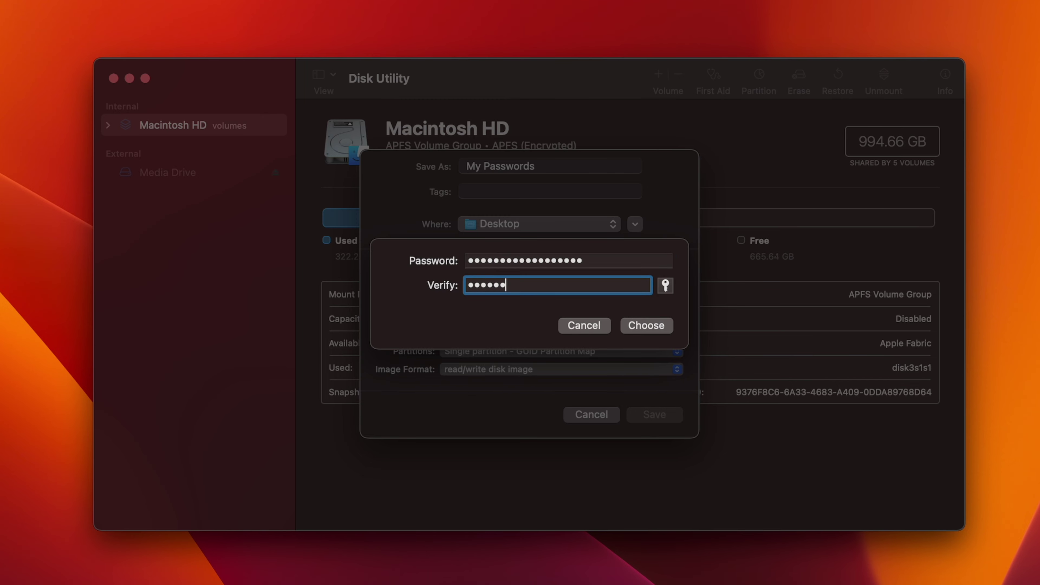
type("••••••")
left_click(650, 324)
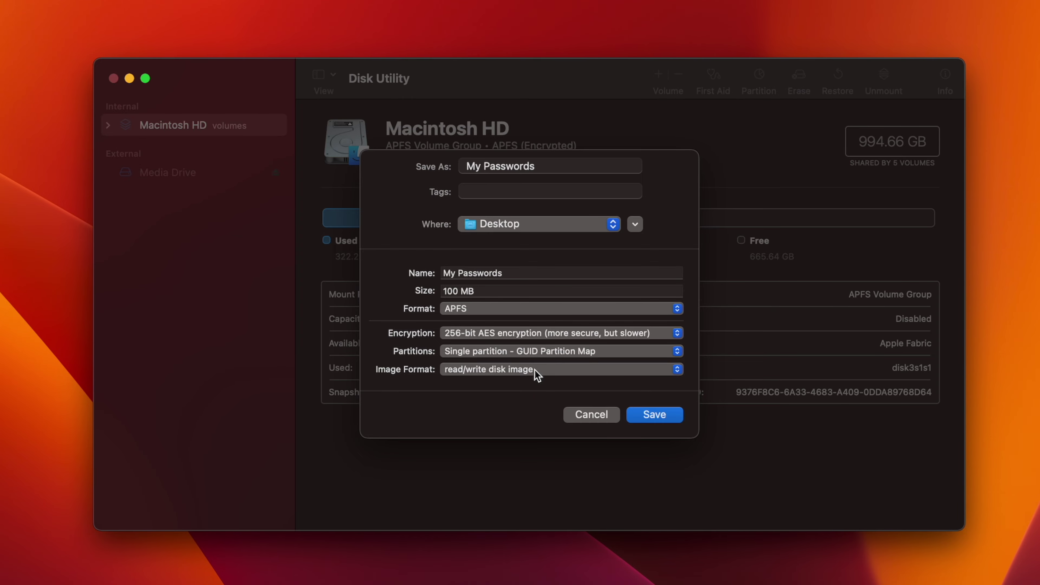
Save the encrypted image, dismiss the success message and close Disk Utility.
left_click(658, 417)
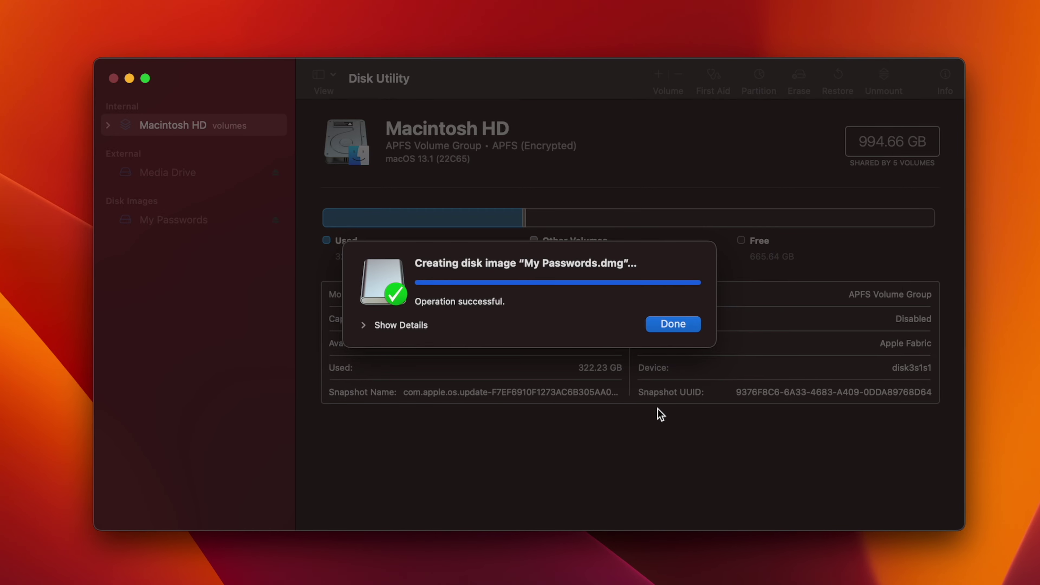
left_click(666, 327)
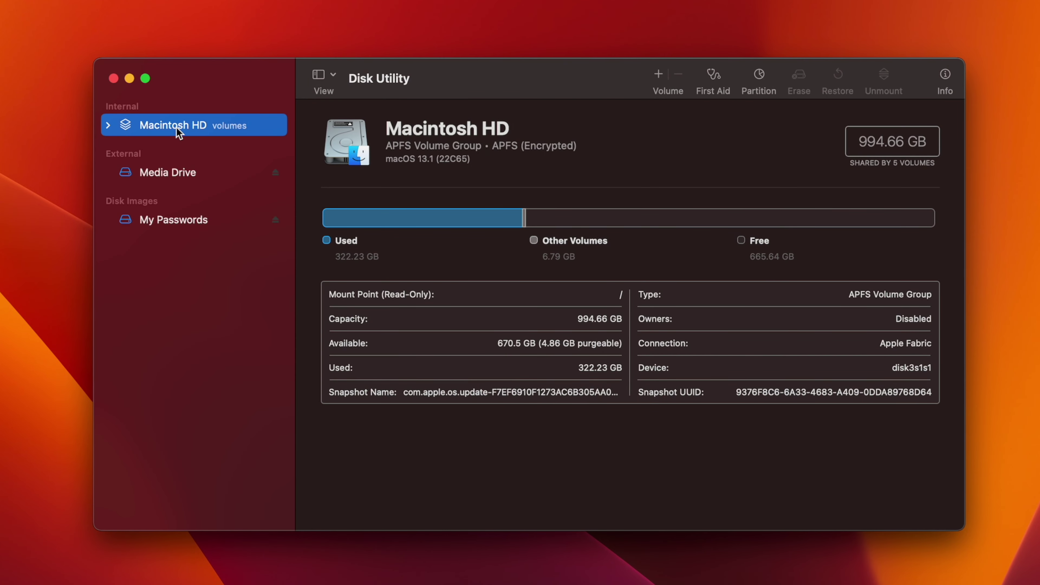
left_click(111, 78)
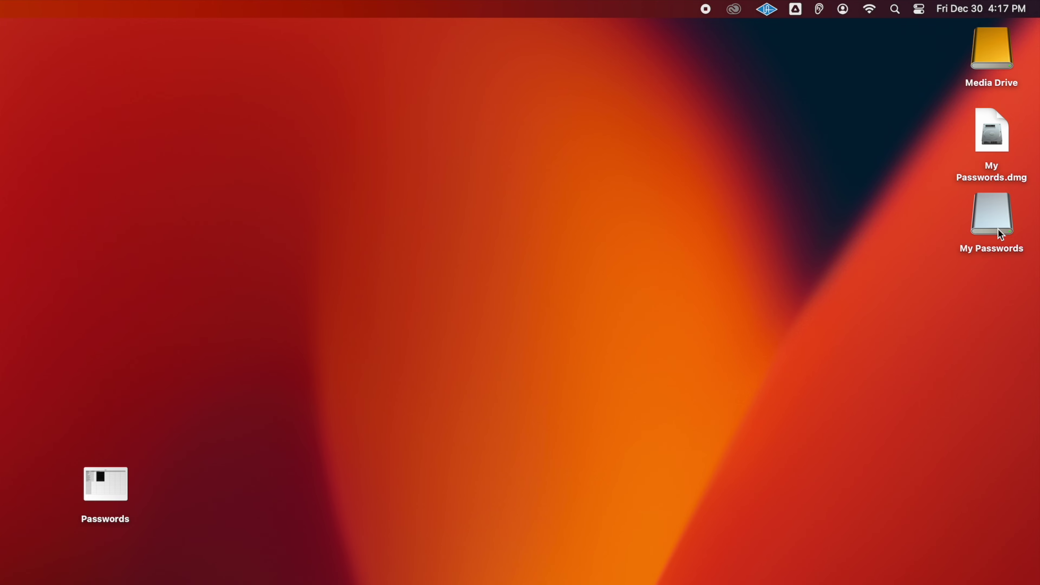
Copy the Passwords spreadsheet into the mounted My Passwords volume and trash the desktop original.
double_click(994, 213)
left_click(94, 141)
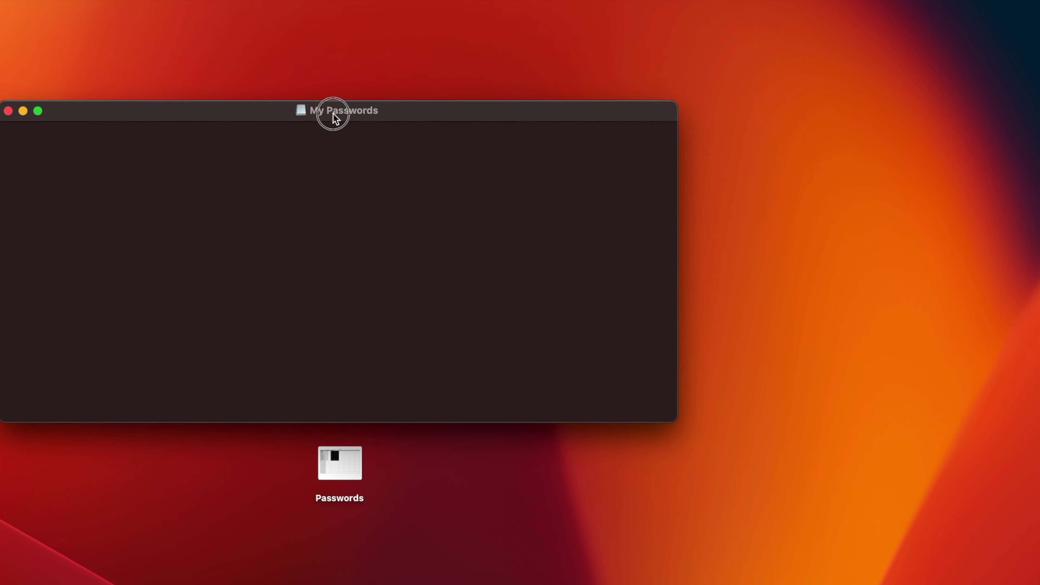
left_click_drag(322, 119, 335, 107)
left_click_drag(333, 463, 319, 333)
left_click_drag(505, 312, 510, 238)
left_click_drag(510, 449, 808, 495)
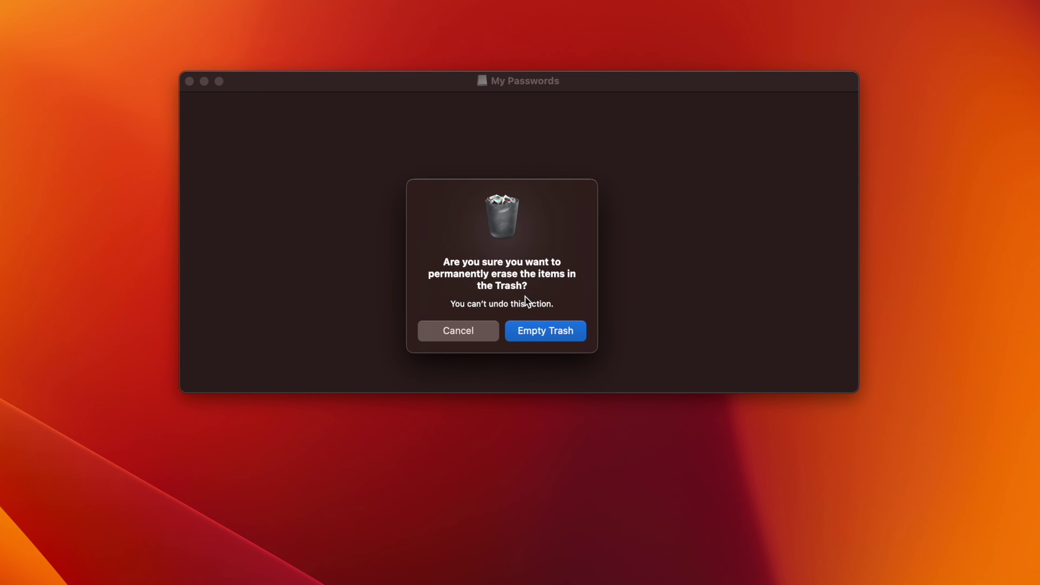
Confirm Empty Trash to permanently erase the original Passwords spreadsheet.
left_click(382, 151)
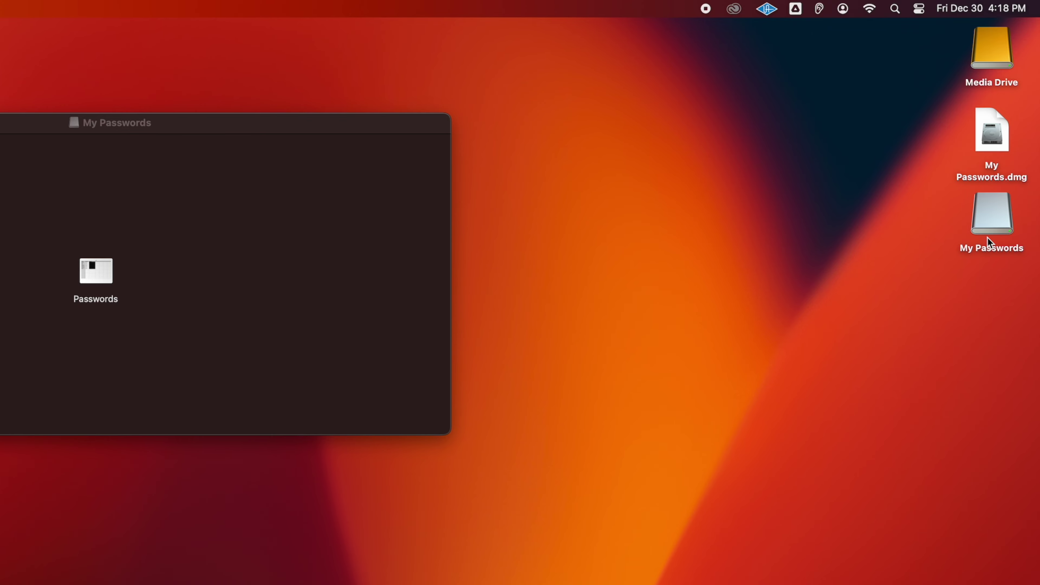
Eject the My Passwords volume and move My Passwords.dmg to the desktop's lower left.
right_click(990, 215)
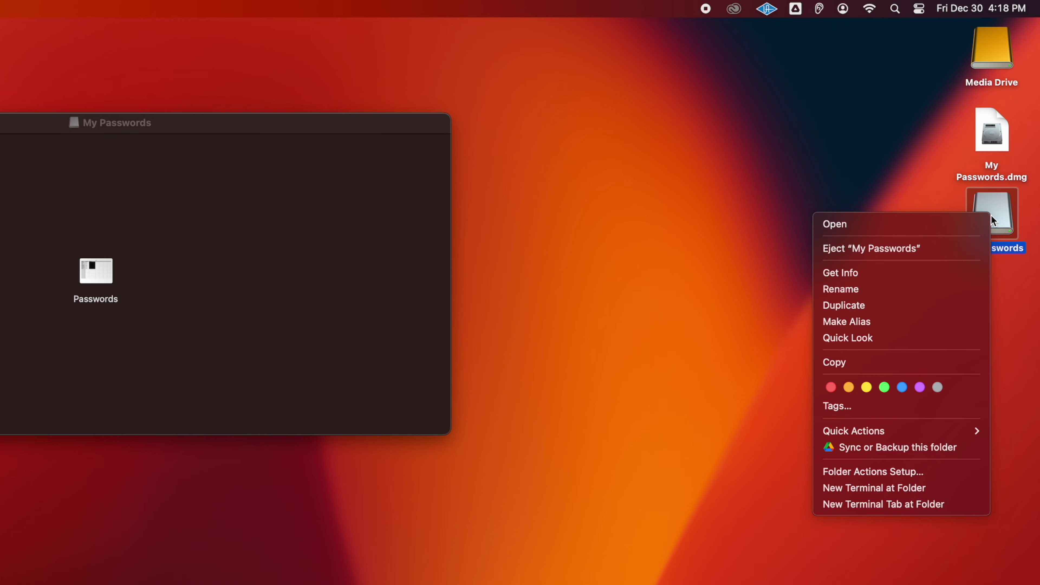
left_click(926, 252)
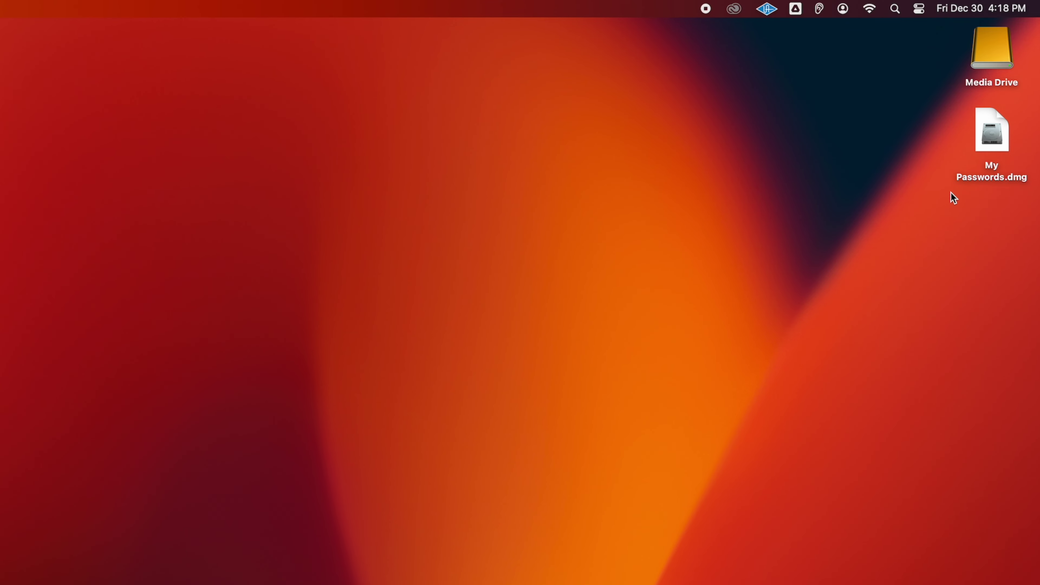
left_click_drag(987, 139, 182, 431)
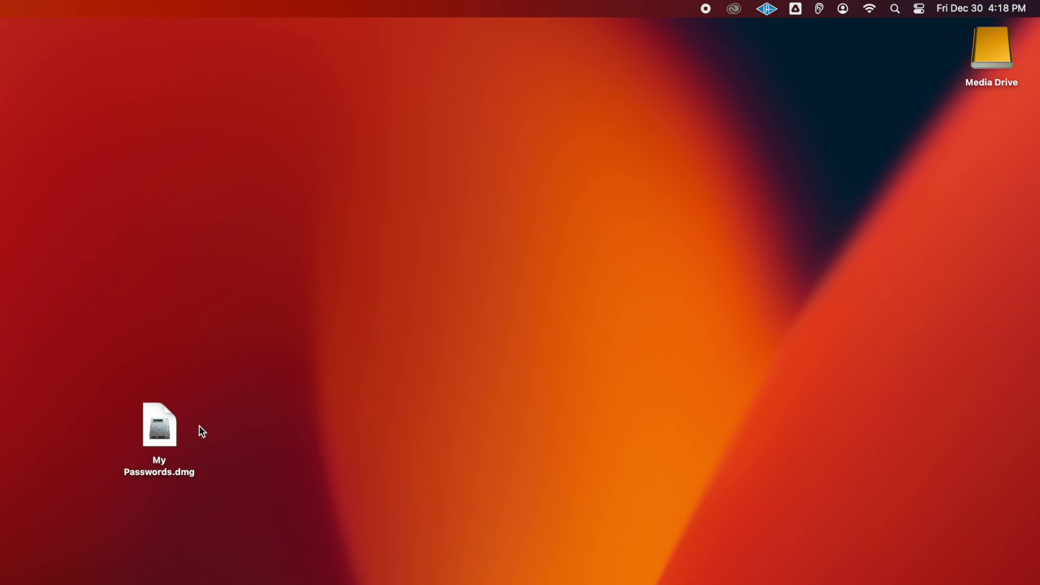
Unlock My Passwords.dmg by entering its password.
double_click(160, 433)
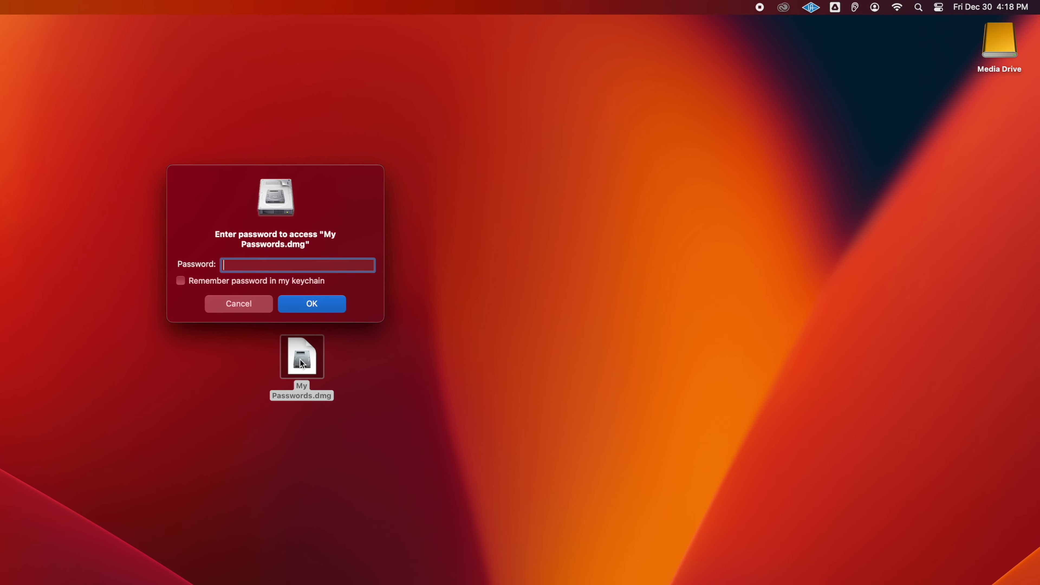
type("••••••••••••")
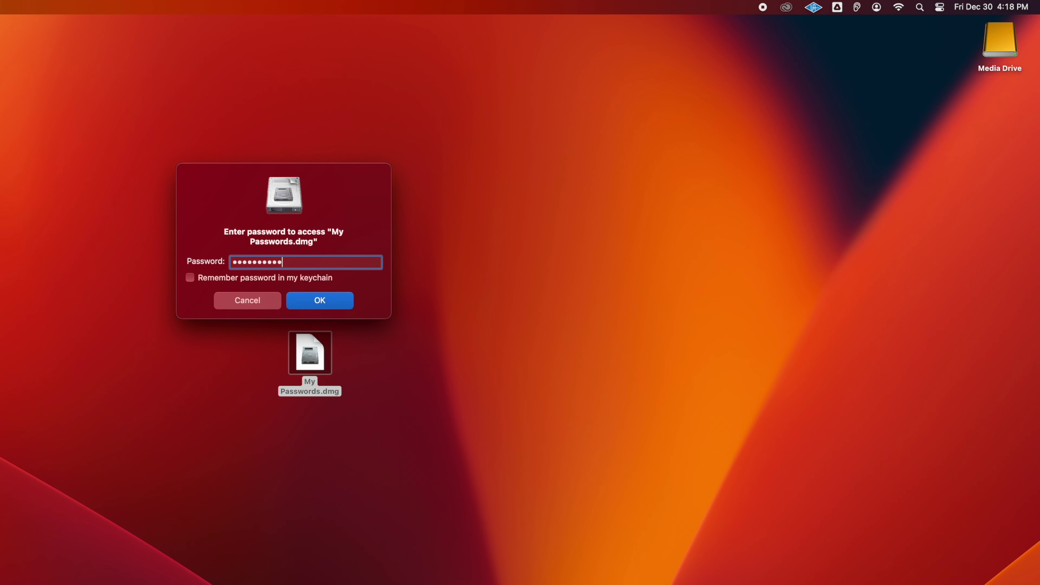
type("••••••")
key("Return")
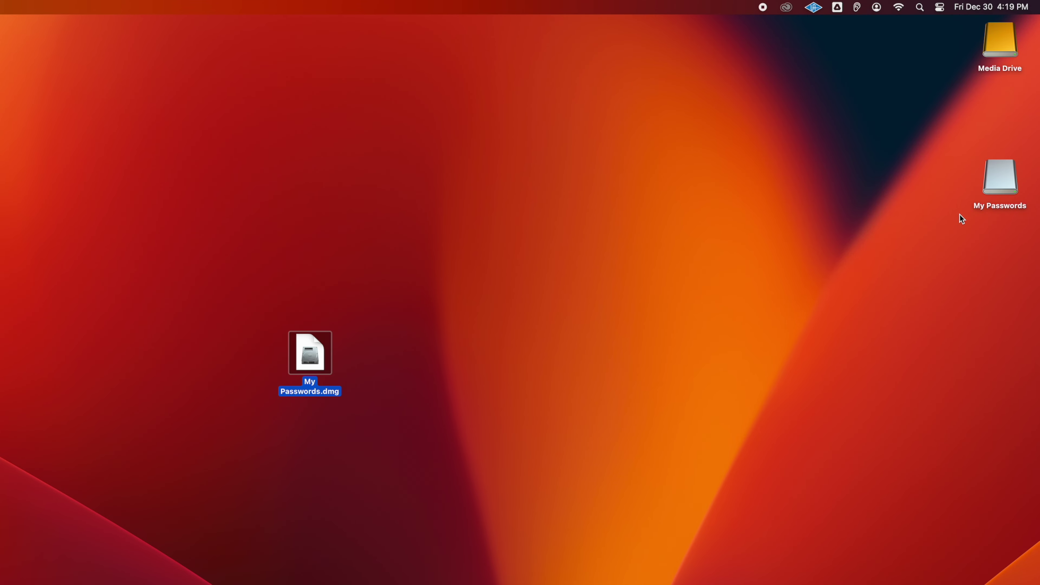
Open the Passwords spreadsheet from the My Passwords volume to verify it, then eject the volume.
double_click(998, 174)
left_click(258, 227)
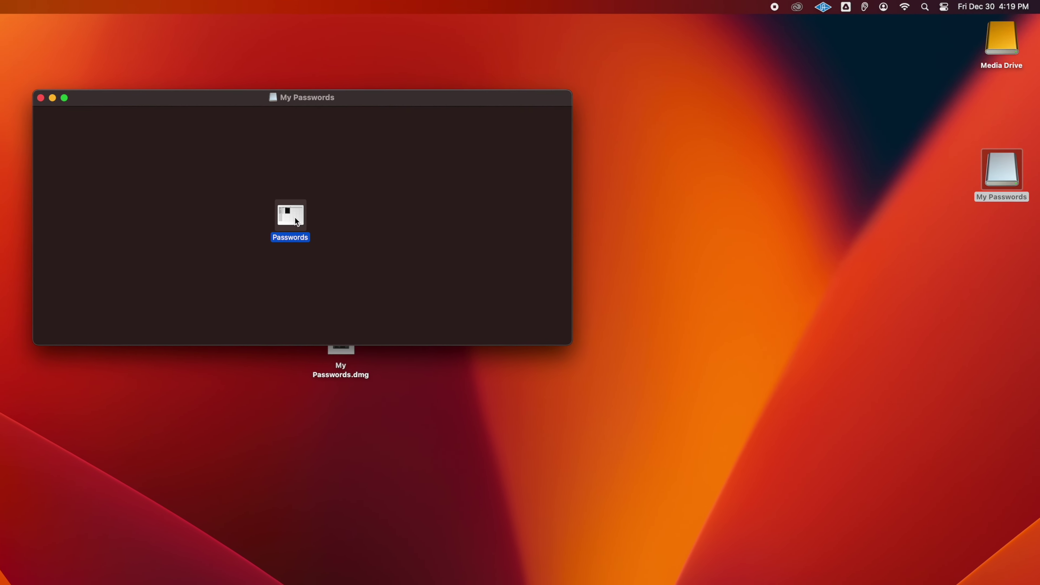
double_click(331, 207)
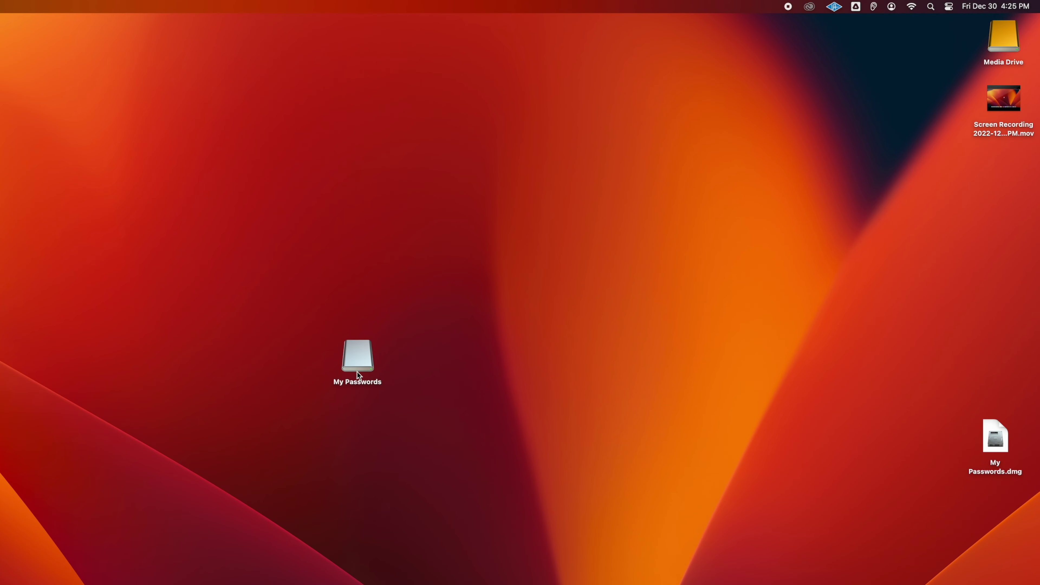
right_click(358, 358)
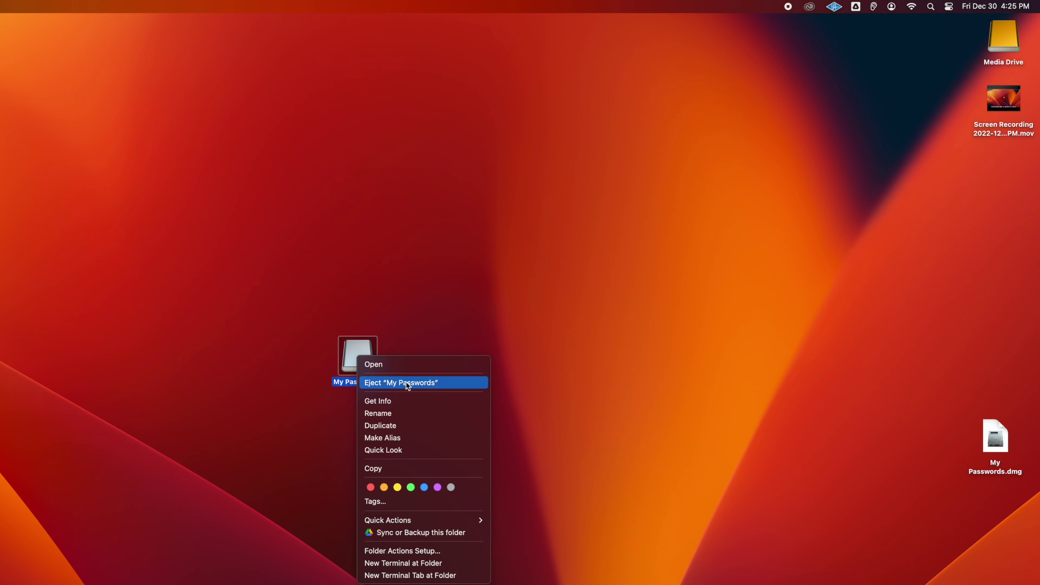
left_click(412, 385)
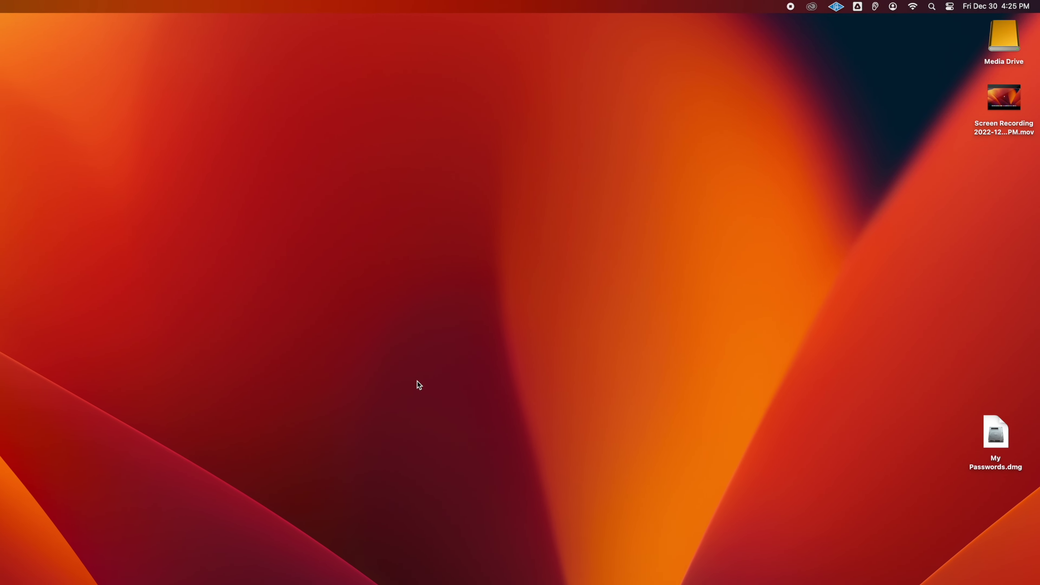